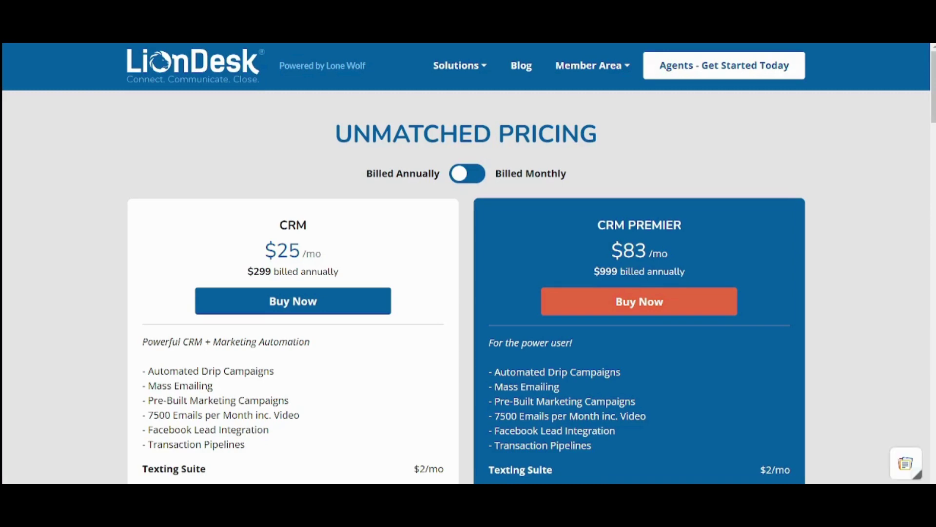
scroll(468, 293, down, 4)
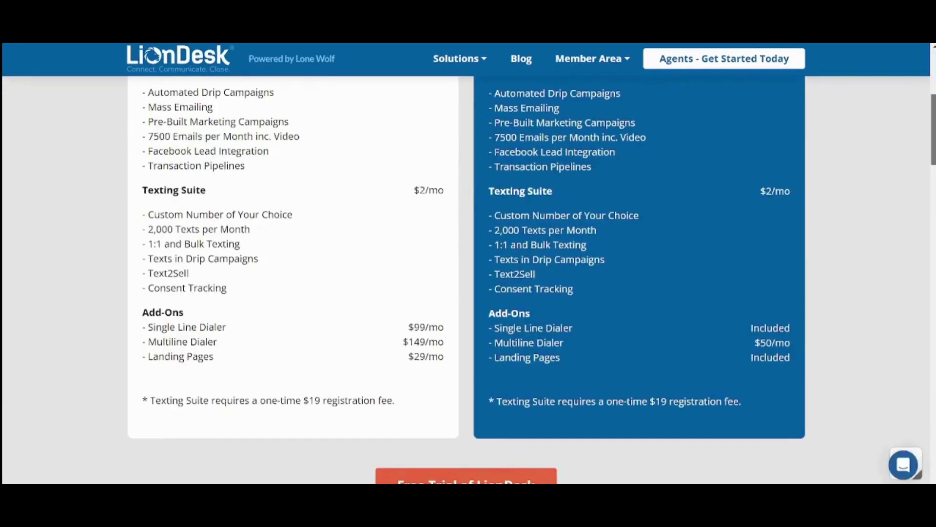
scroll(485, 286, down, 3)
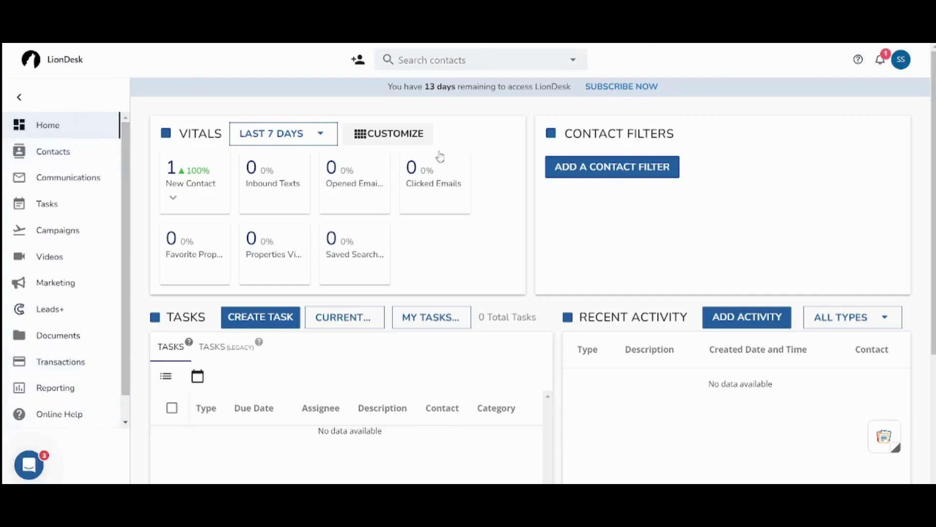
scroll(707, 162, down, 1)
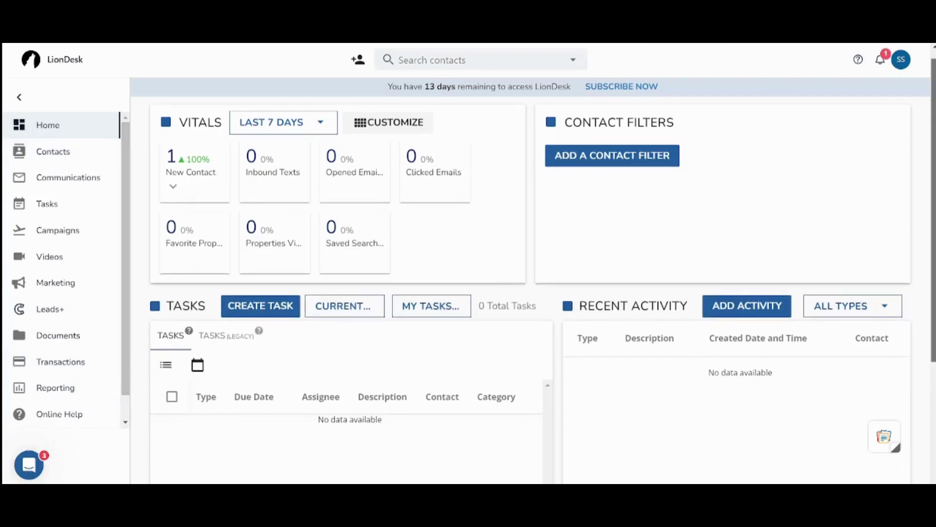
scroll(531, 293, down, 3)
scroll(530, 293, down, 3)
scroll(530, 293, up, 6)
scroll(530, 293, up, 1)
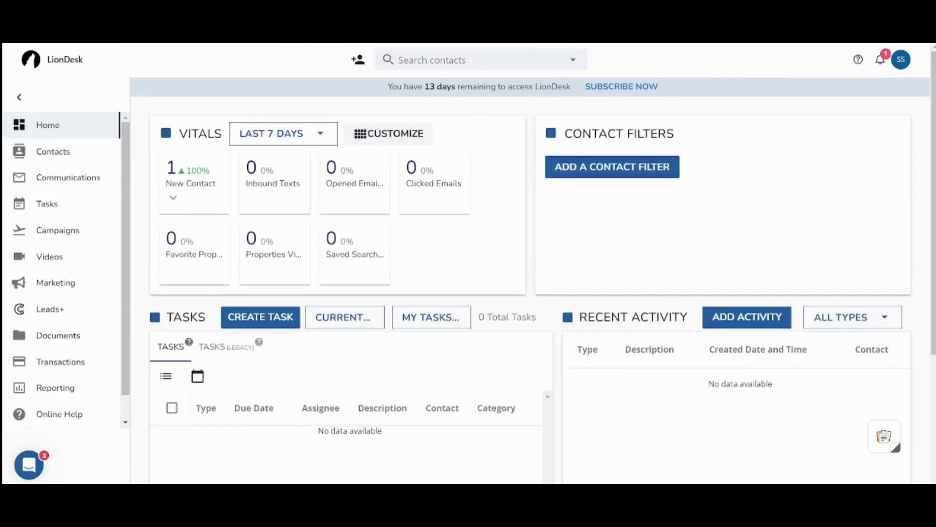
Step: Review the Contacts list's Create Contact form without saving, then the CSV import option
click(56, 150)
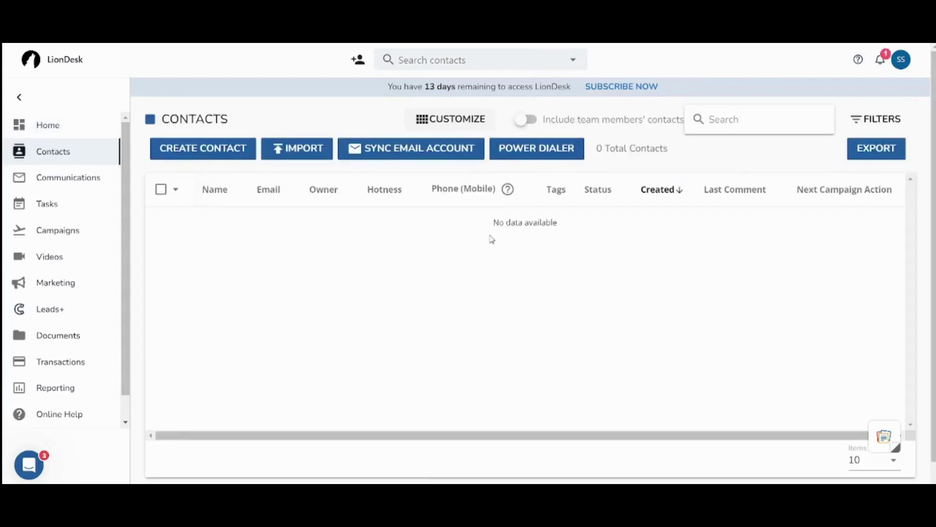
click(214, 151)
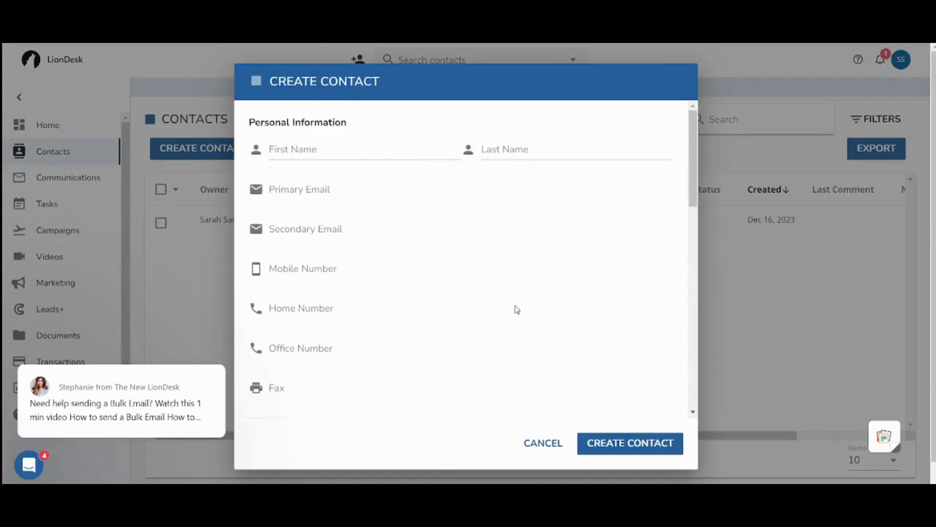
click(545, 443)
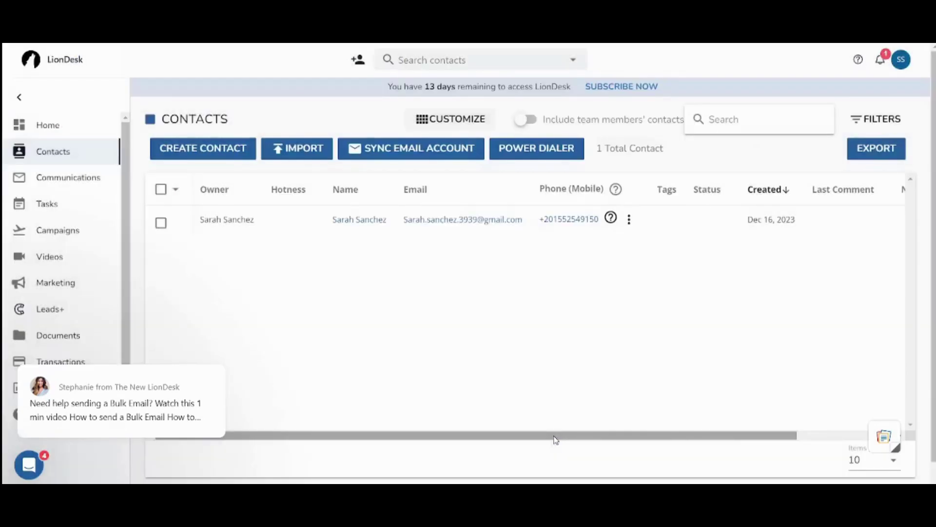
click(304, 154)
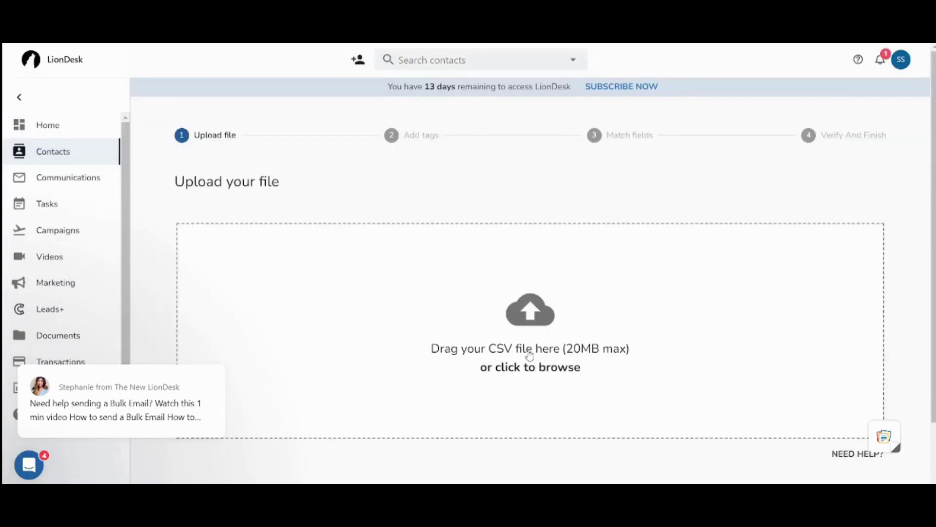
Step: Check the Sync Email Account setup page and collapse the navigation to icons only
click(20, 97)
click(26, 98)
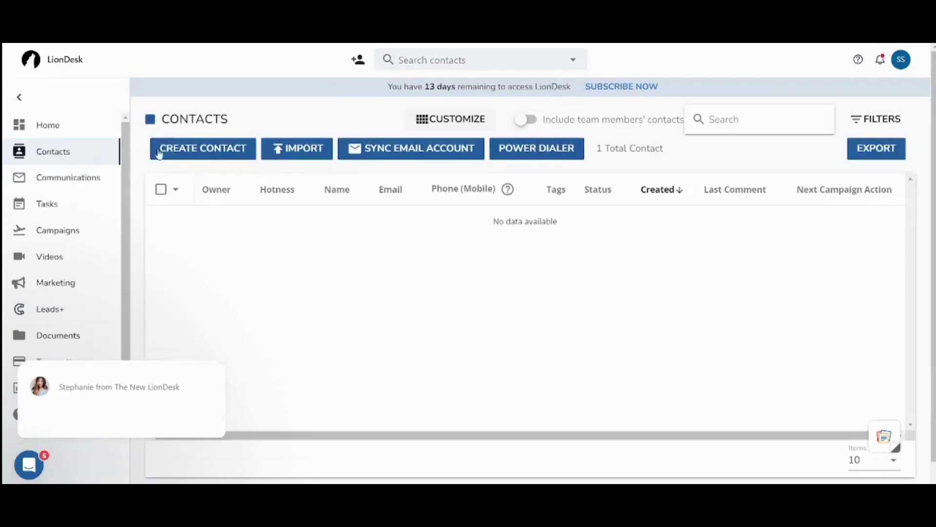
click(412, 155)
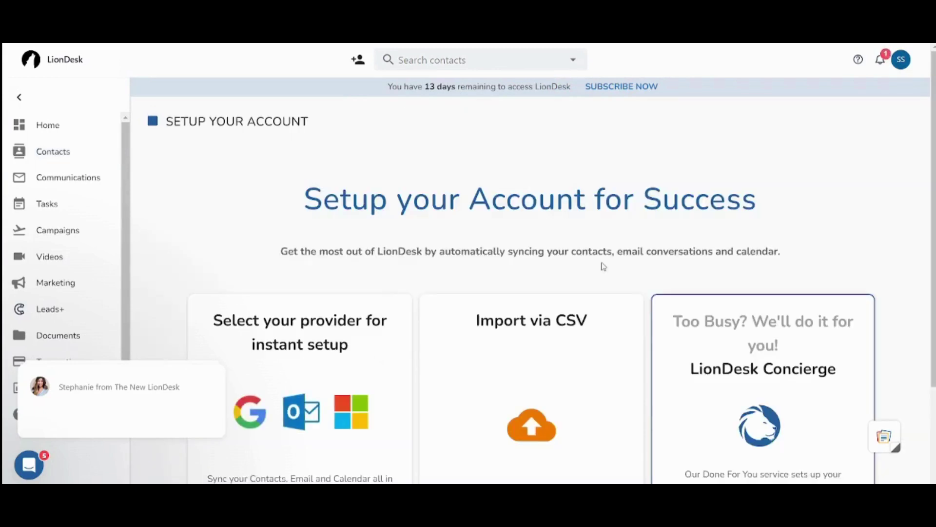
scroll(285, 276, down, 3)
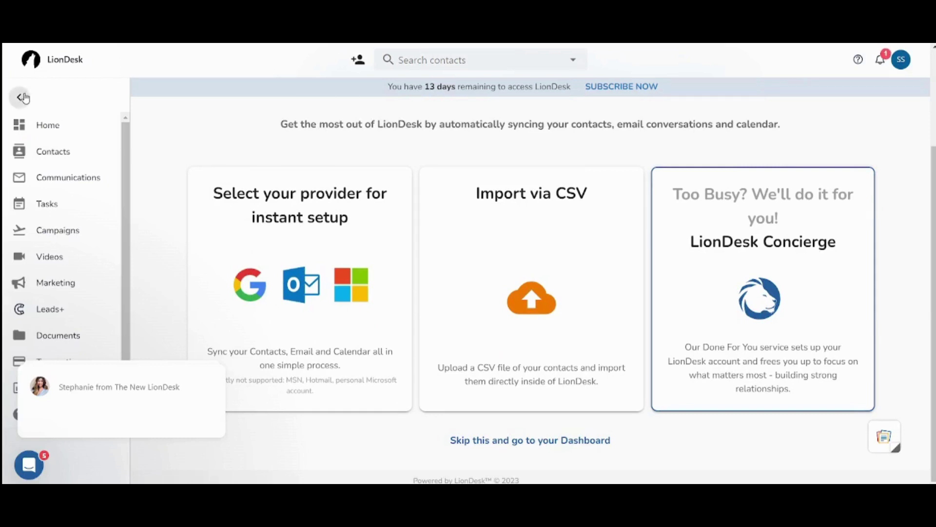
click(23, 98)
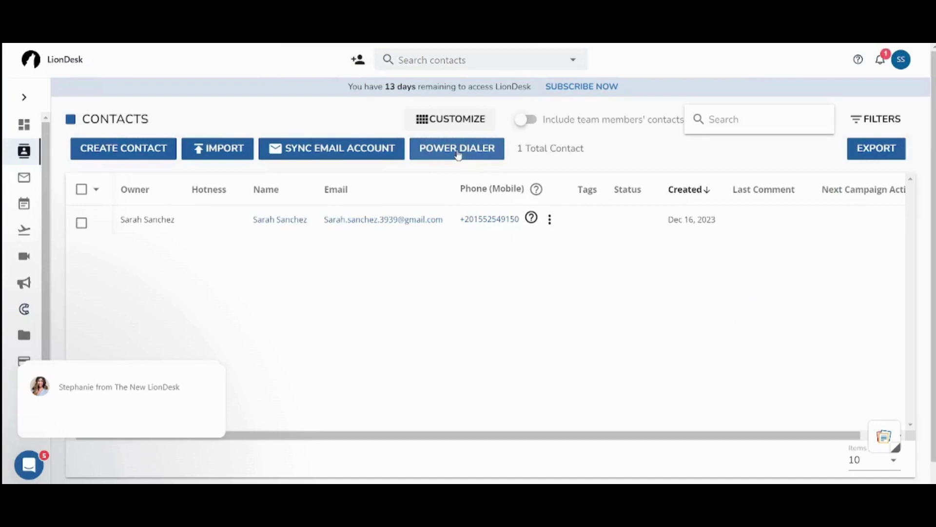
Step: Clear the chat popups and step through the composer's To, CC and Subject fields
click(24, 179)
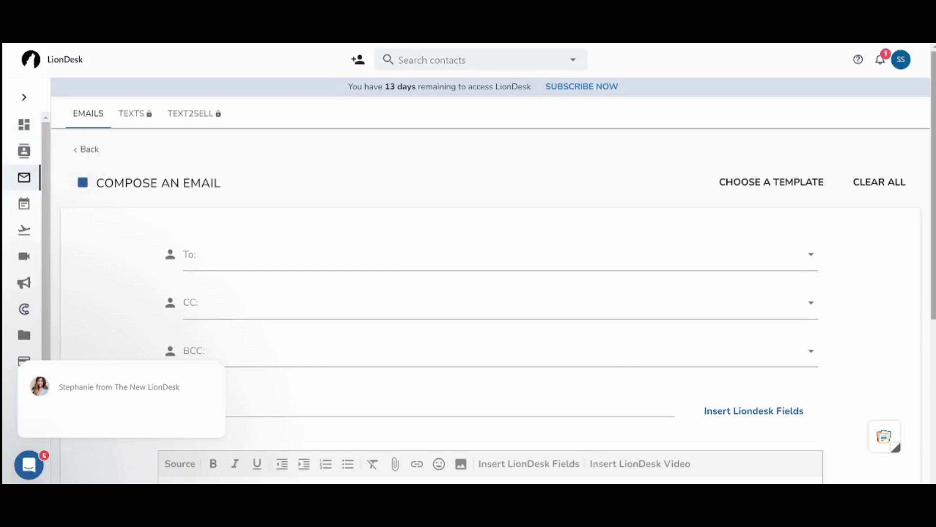
scroll(349, 156, down, 1)
scroll(349, 157, up, 1)
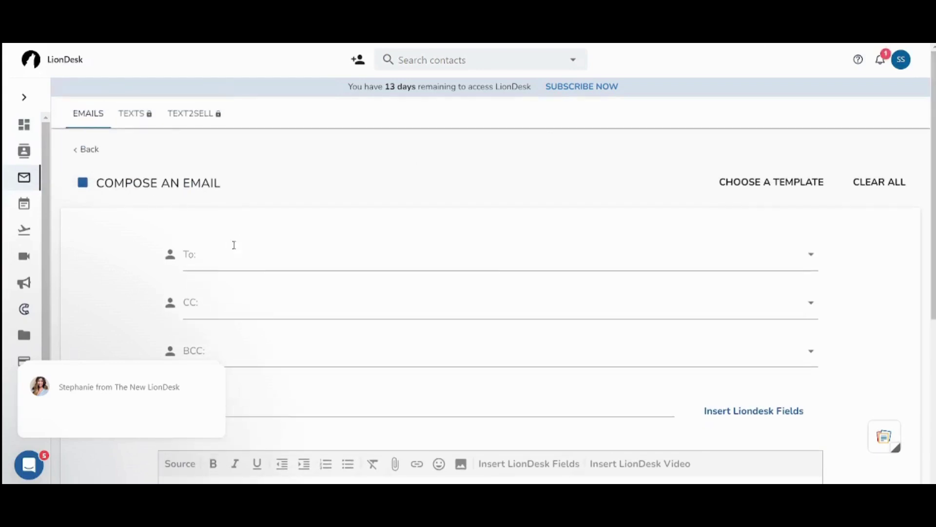
scroll(658, 258, down, 2)
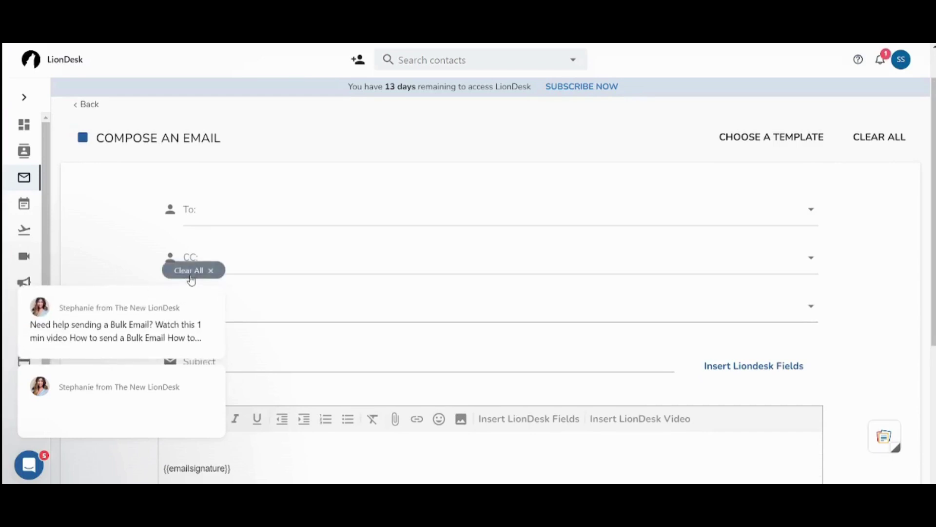
click(190, 271)
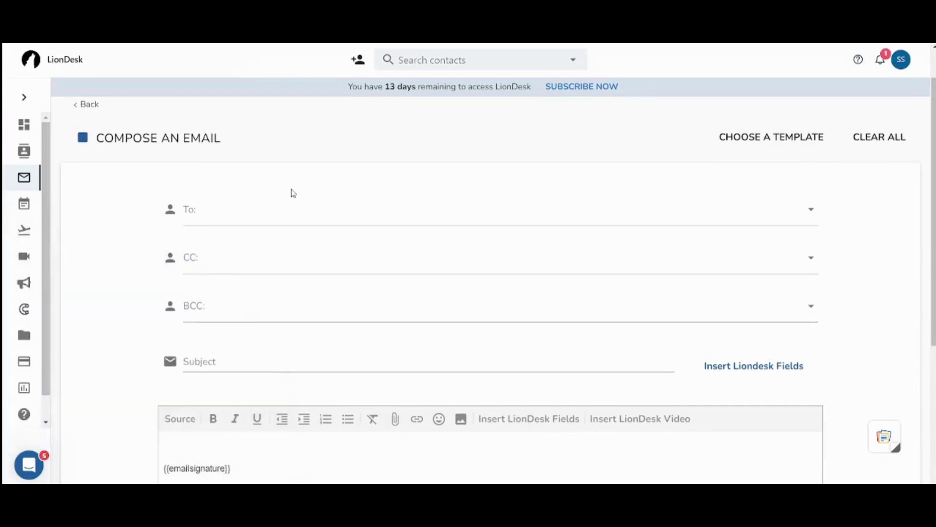
click(218, 212)
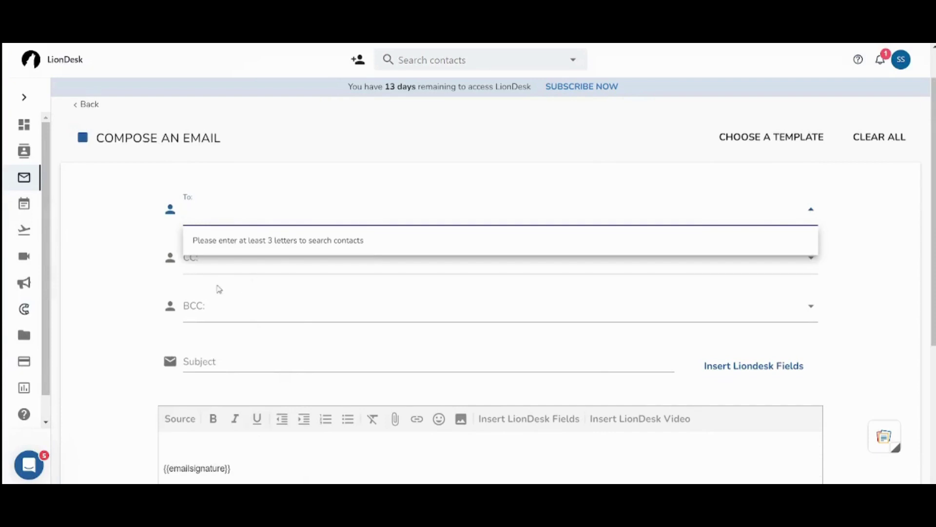
click(209, 272)
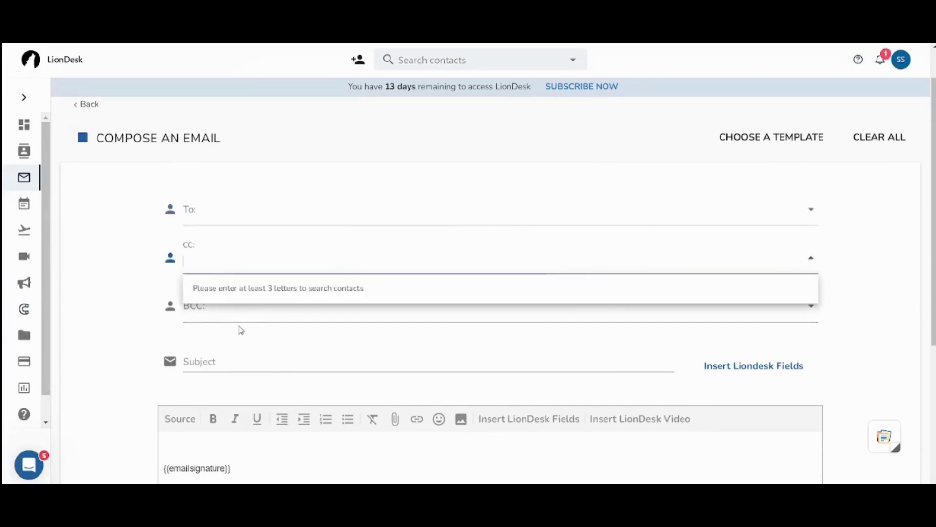
click(253, 359)
scroll(253, 359, down, 1)
scroll(284, 287, down, 3)
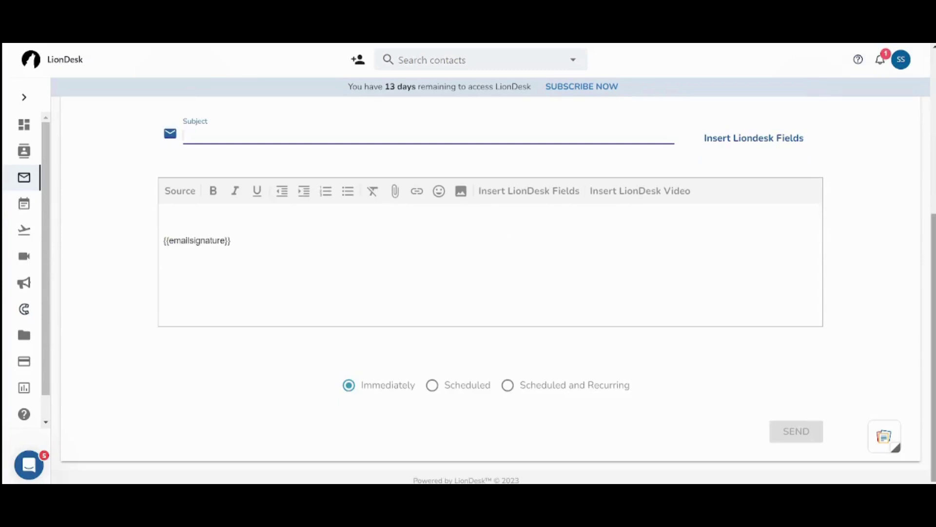
scroll(483, 292, up, 1)
scroll(483, 292, up, 3)
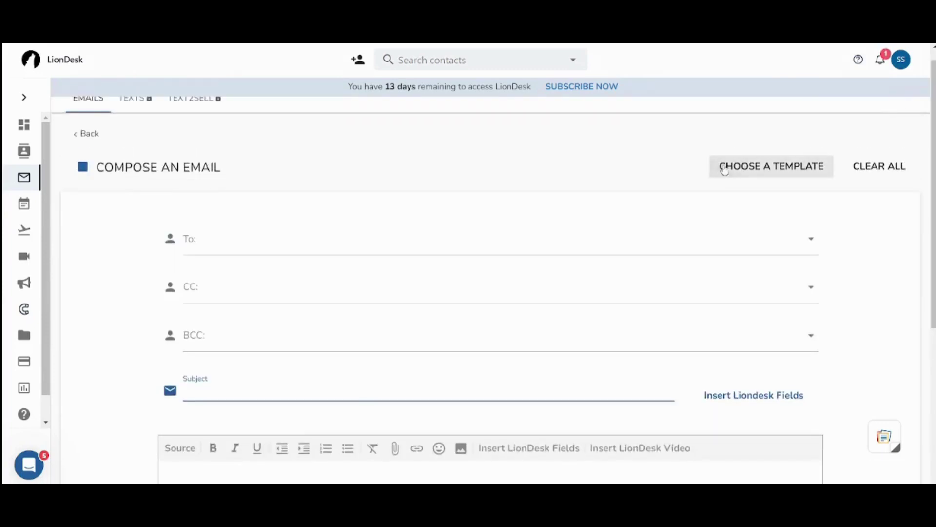
Step: Fill the email with the Email #5 template from the New Lead Followup folder
click(735, 171)
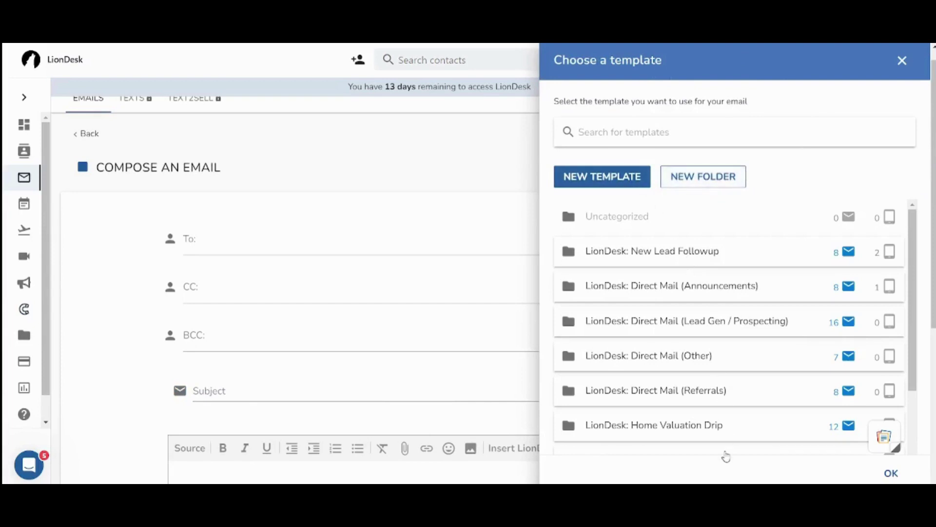
click(713, 251)
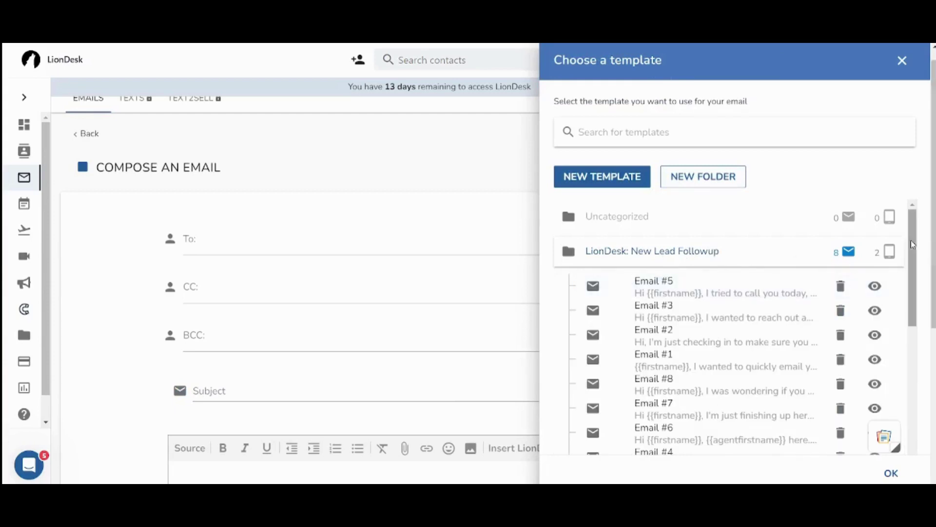
drag(912, 244, 918, 277)
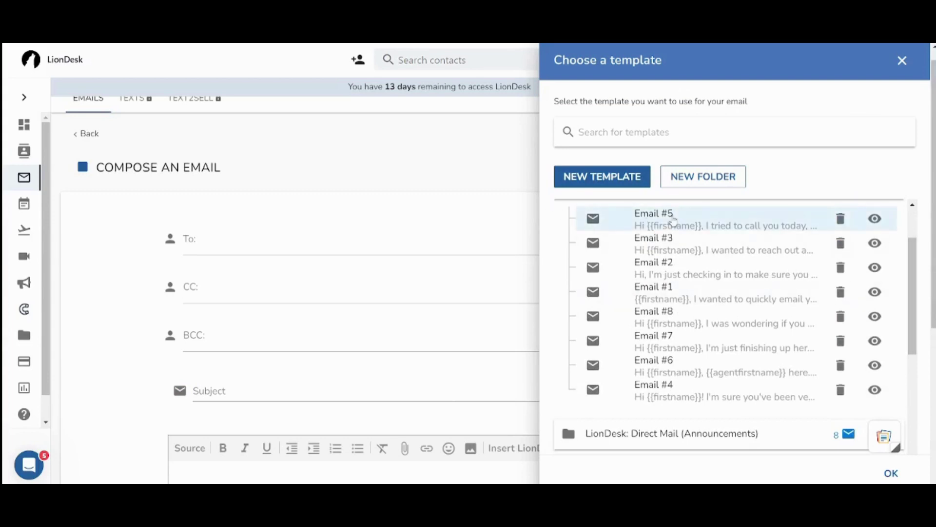
click(704, 220)
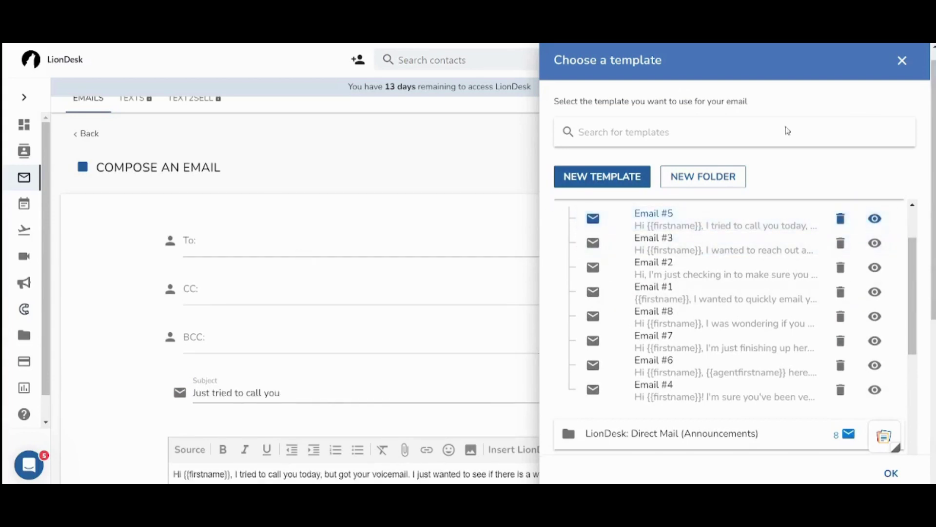
click(902, 60)
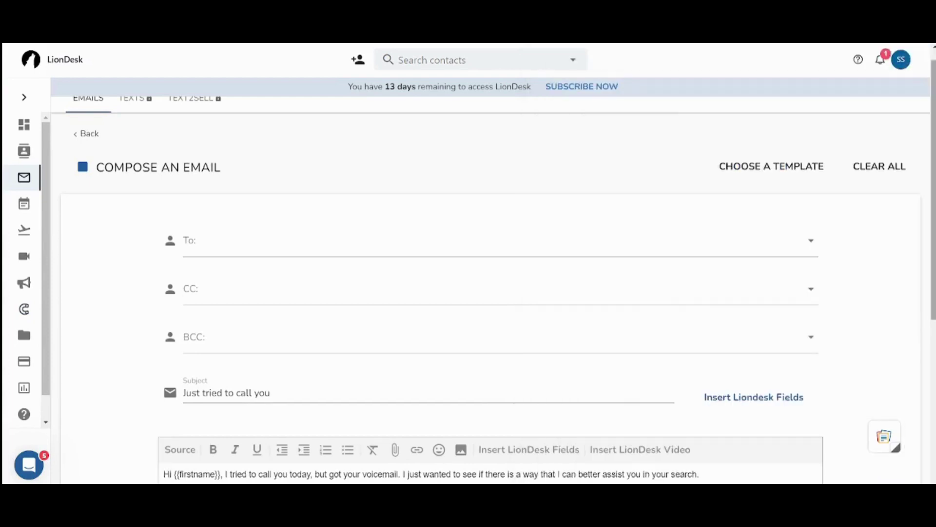
scroll(286, 346, down, 3)
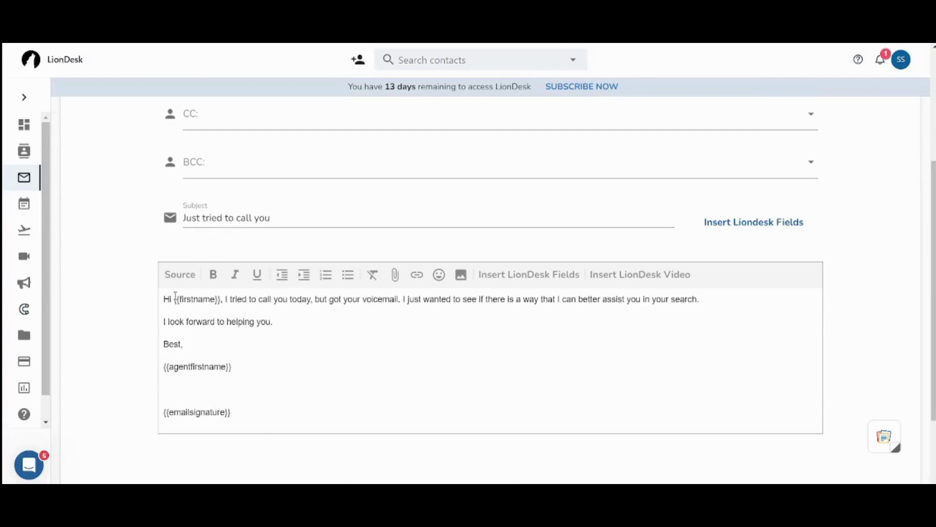
Step: Inspect the {{firstname}} and {{agentfirstname}} placeholders, then discard the draft for Tasks
drag(175, 298, 221, 300)
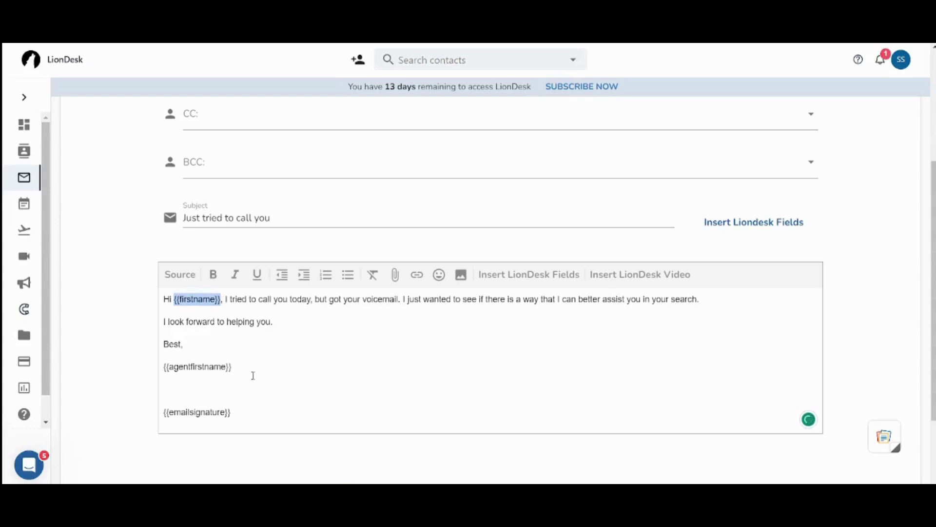
mouse_move(233, 367)
mouse_down()
mouse_move(250, 412)
mouse_move(142, 412)
mouse_up()
click(71, 203)
scroll(71, 203, up, 3)
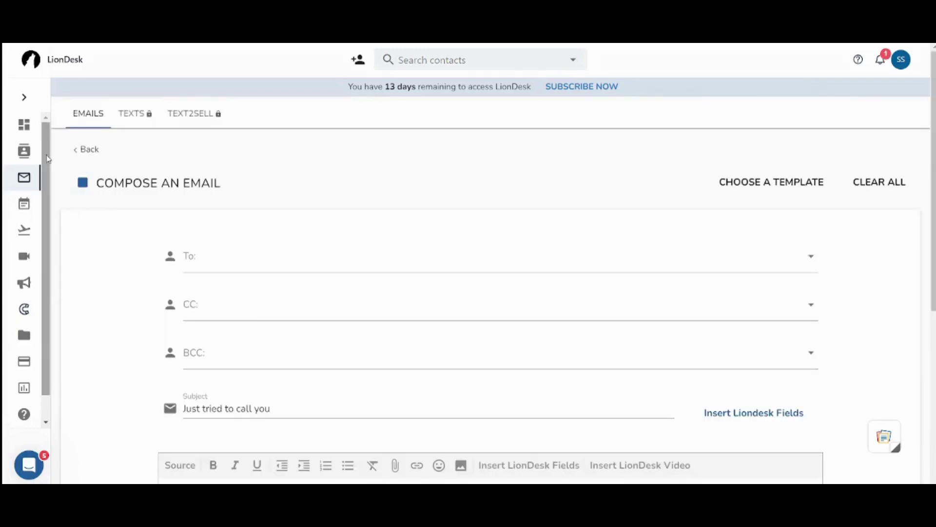
click(24, 206)
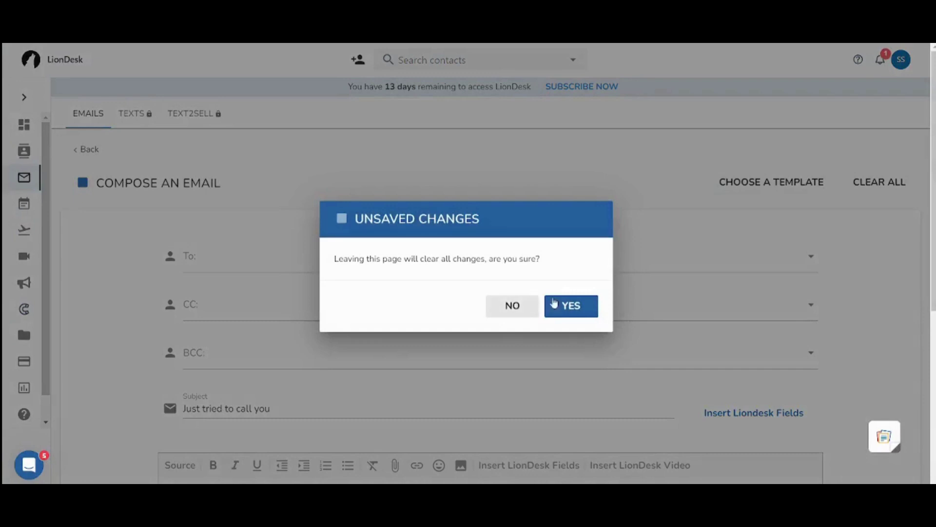
click(578, 313)
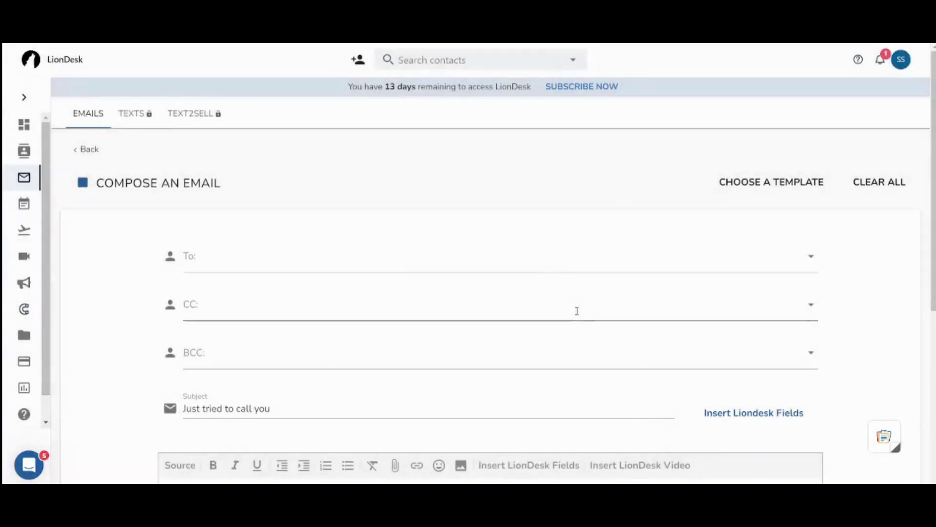
Step: Start a new task, try the Contact field, and leave it unassigned without saving
click(24, 203)
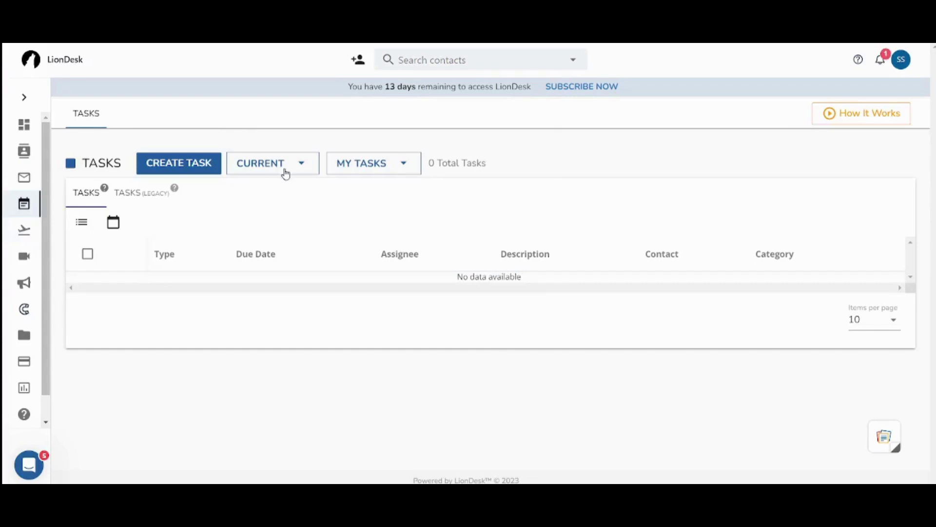
click(194, 171)
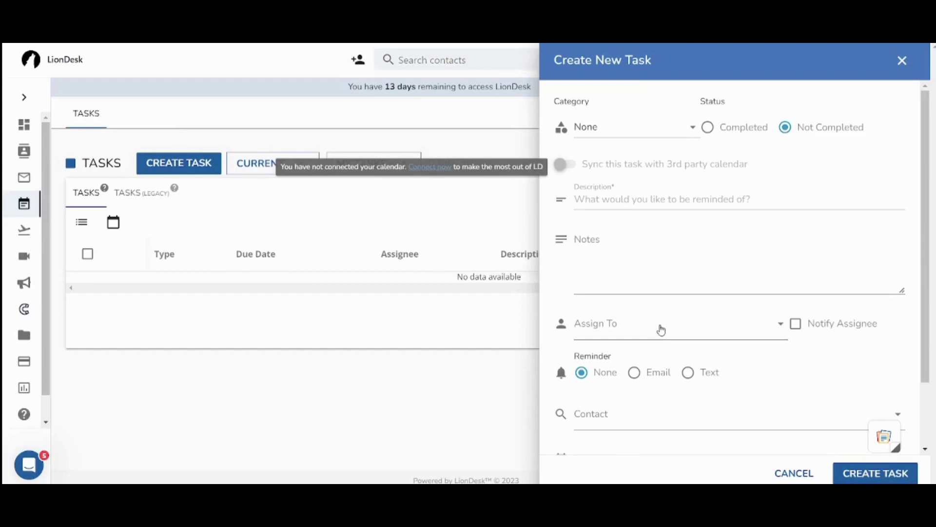
scroll(739, 293, down, 1)
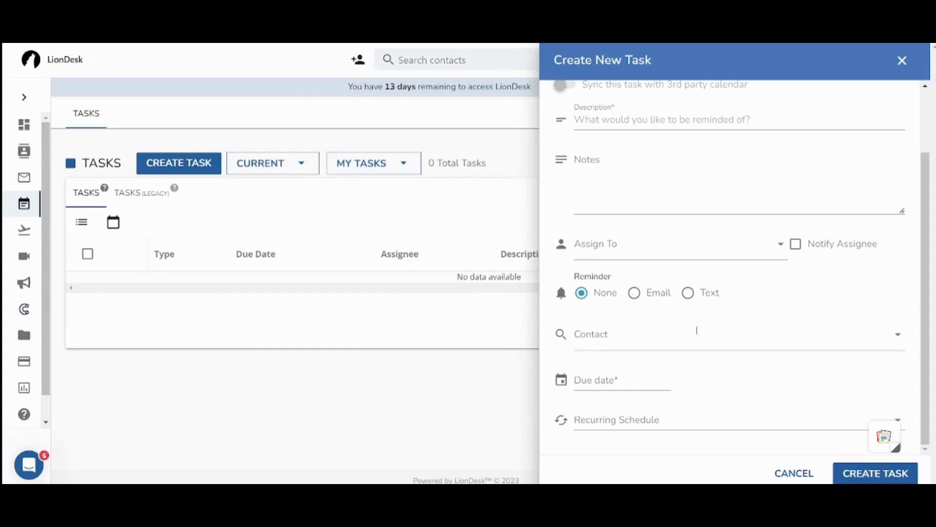
click(702, 331)
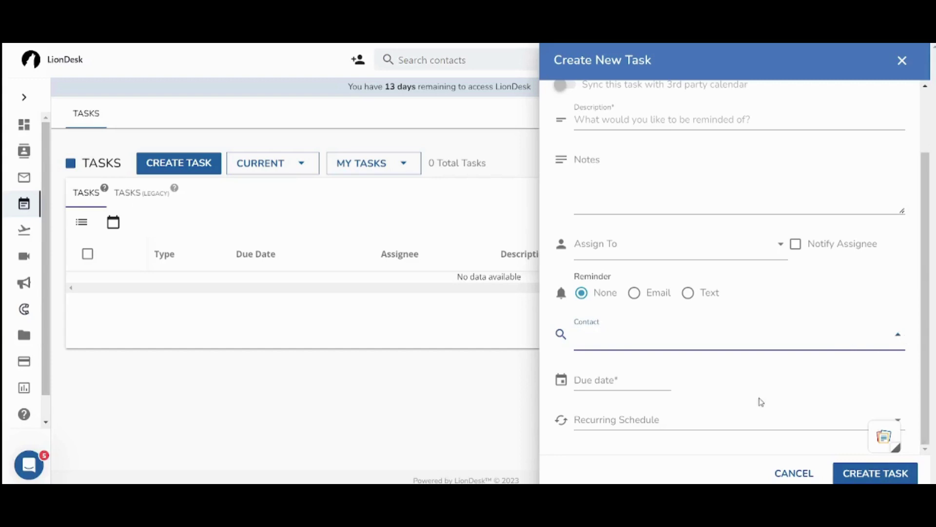
click(755, 402)
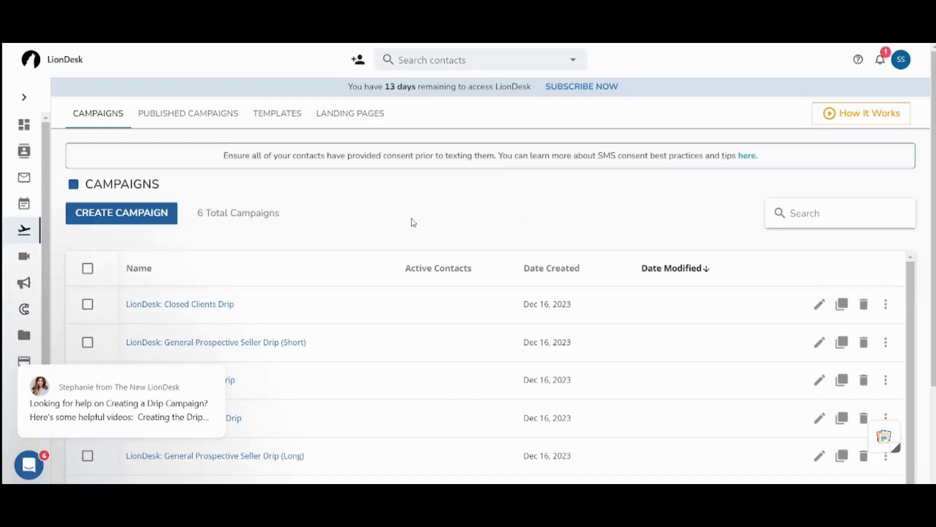
Step: Create a drip campaign named Tutorial and begin adding its first action
click(143, 221)
click(444, 252)
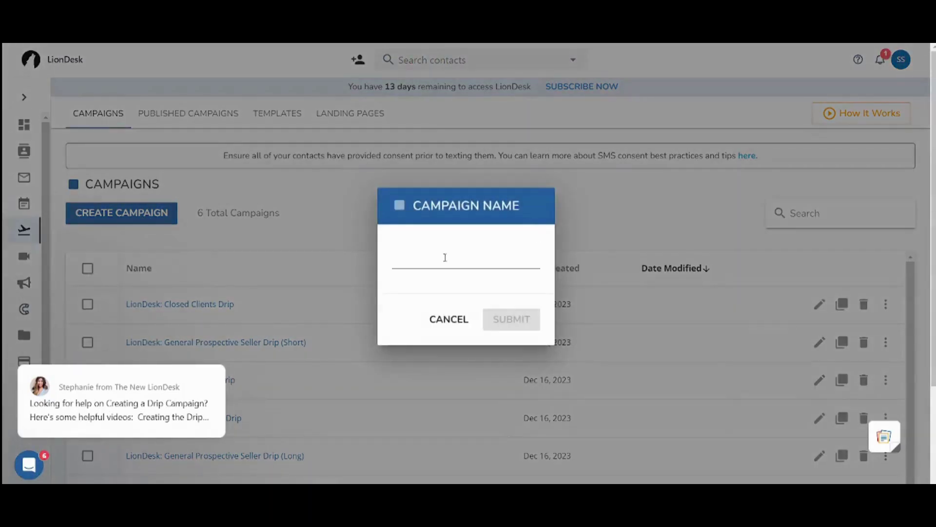
text(Tutorial)
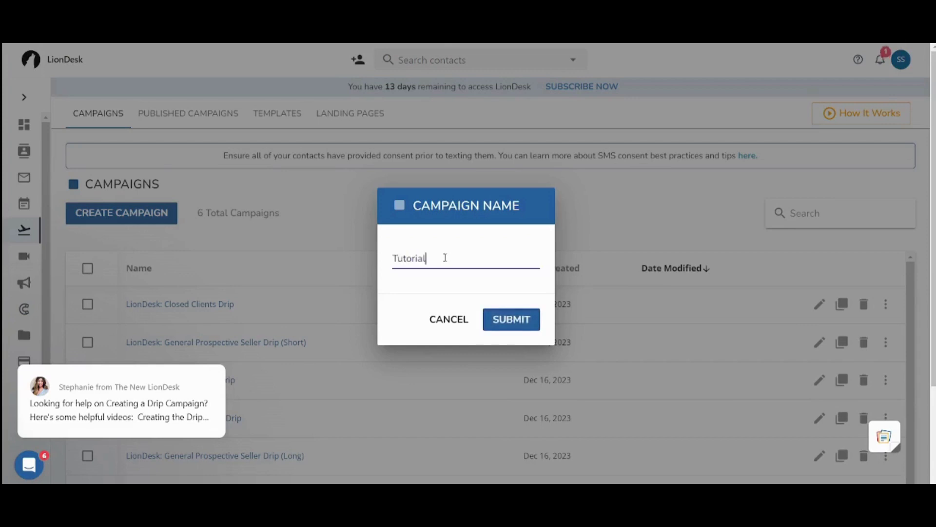
click(509, 321)
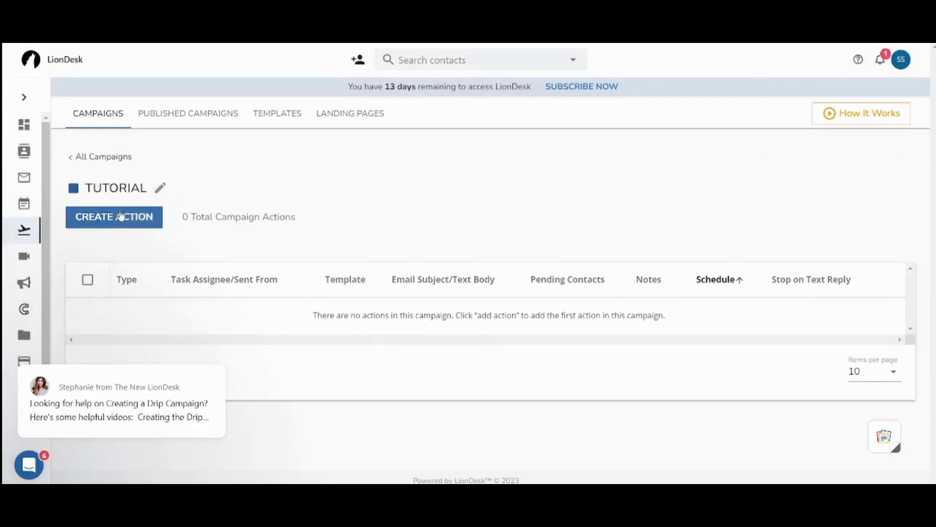
click(136, 217)
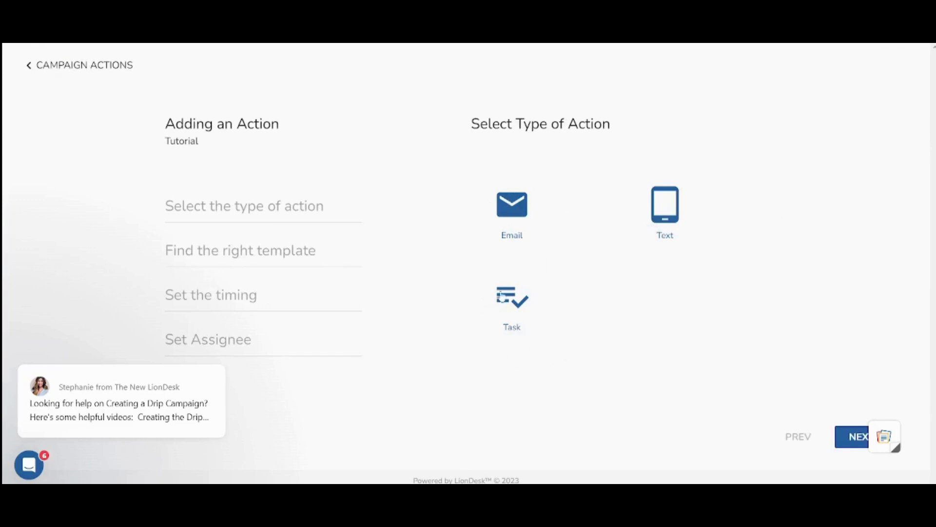
Step: Make the action an email using the Email #5 template from New Lead Followup
click(518, 221)
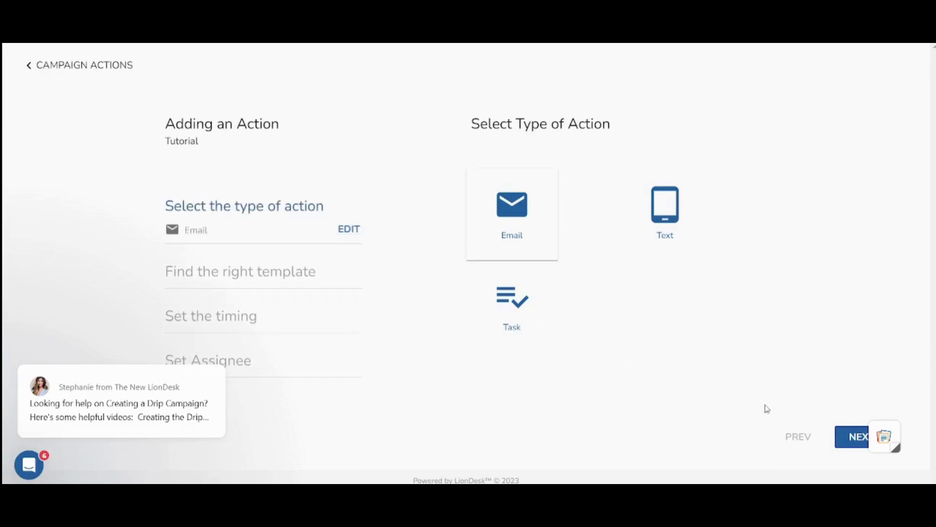
click(845, 436)
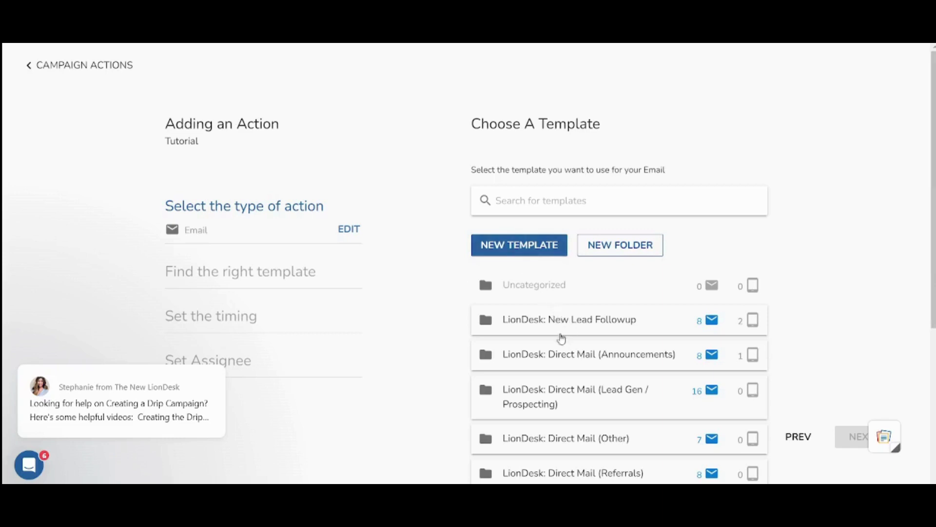
click(558, 325)
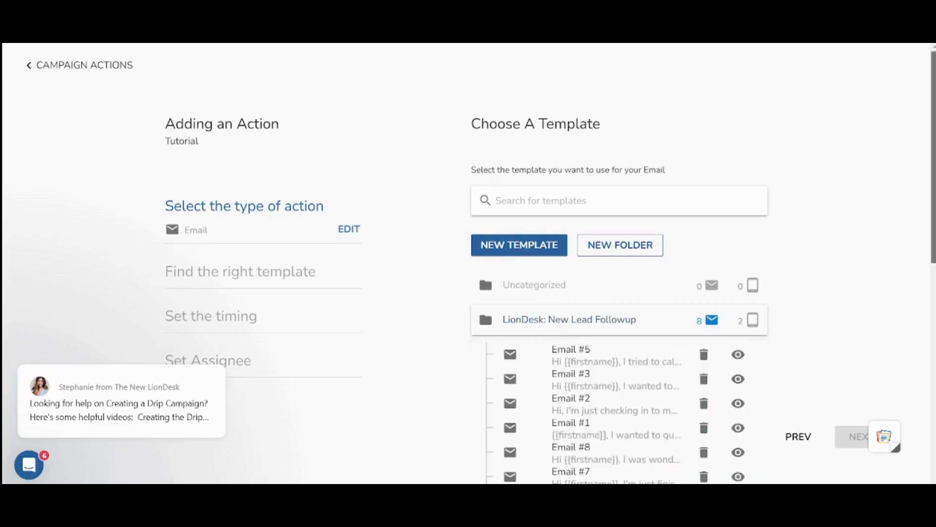
scroll(557, 325, down, 3)
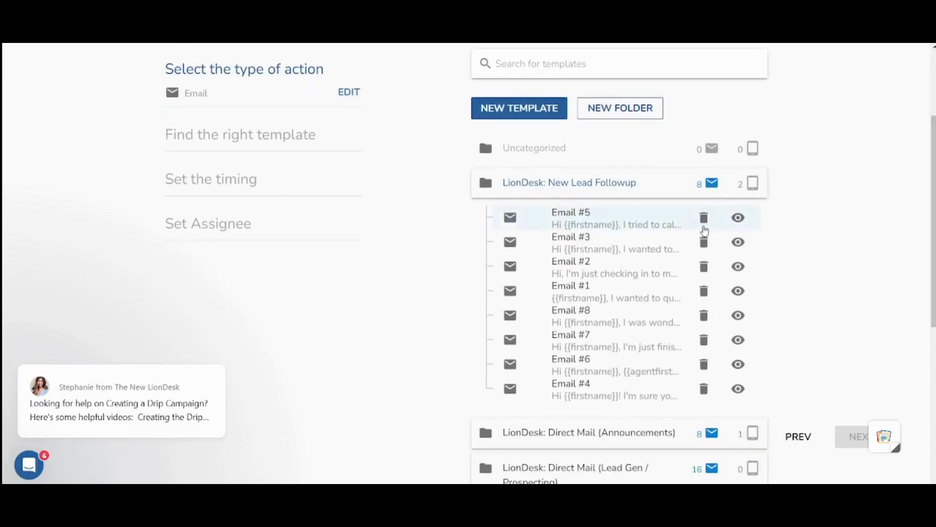
click(624, 229)
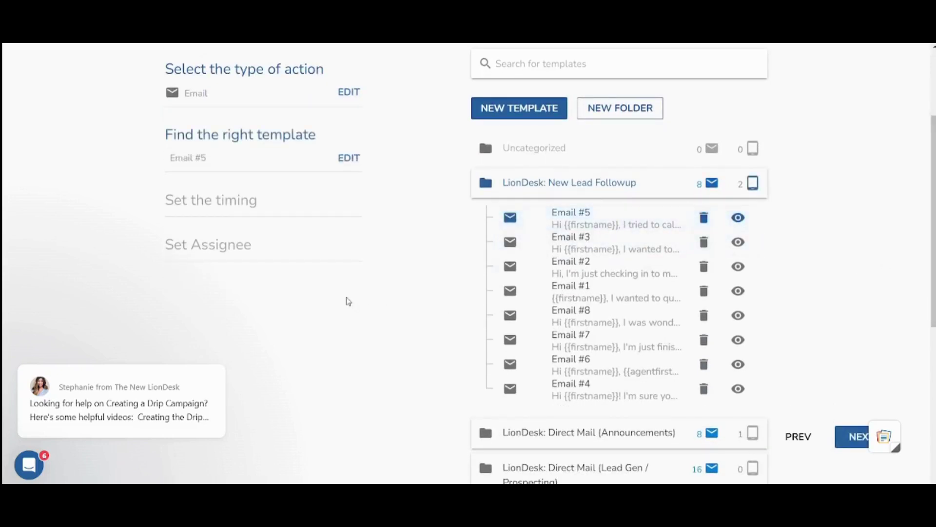
click(849, 436)
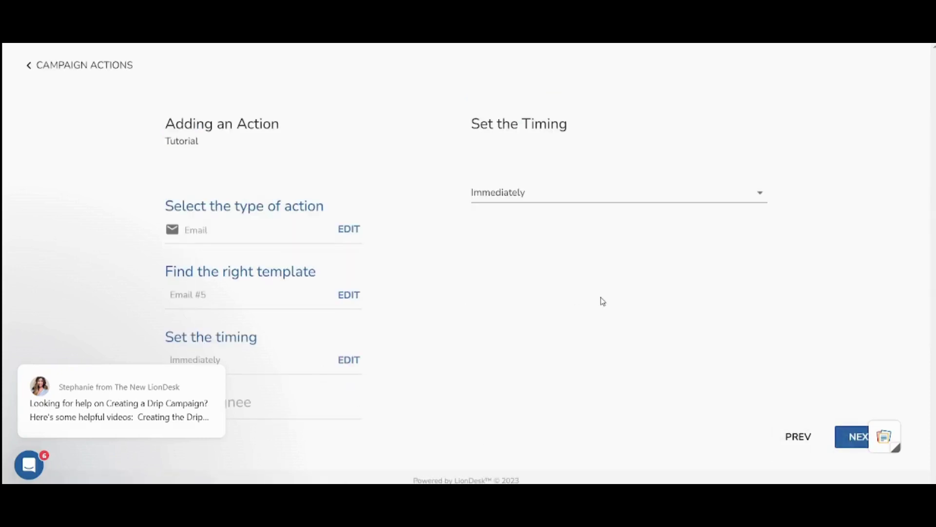
Step: Keep the timing as Immediately, accept the default assignee and submit the action
click(546, 189)
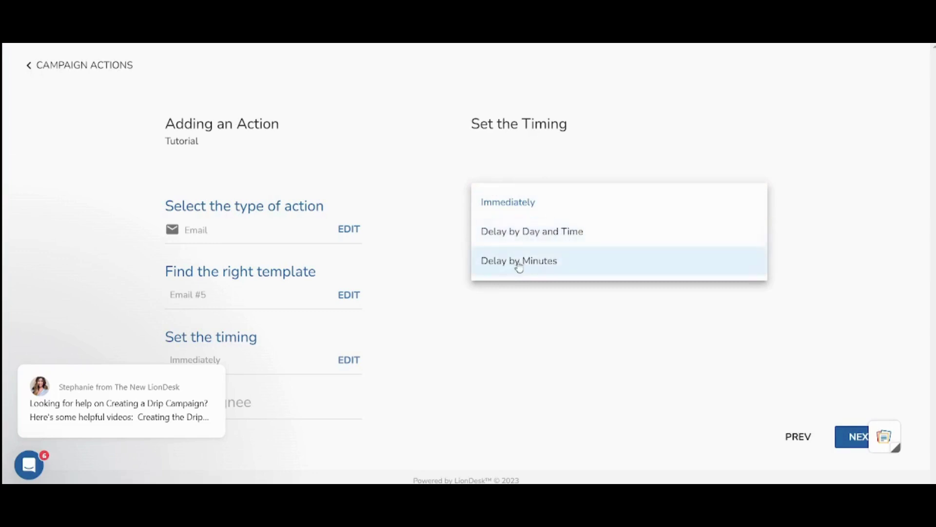
click(548, 351)
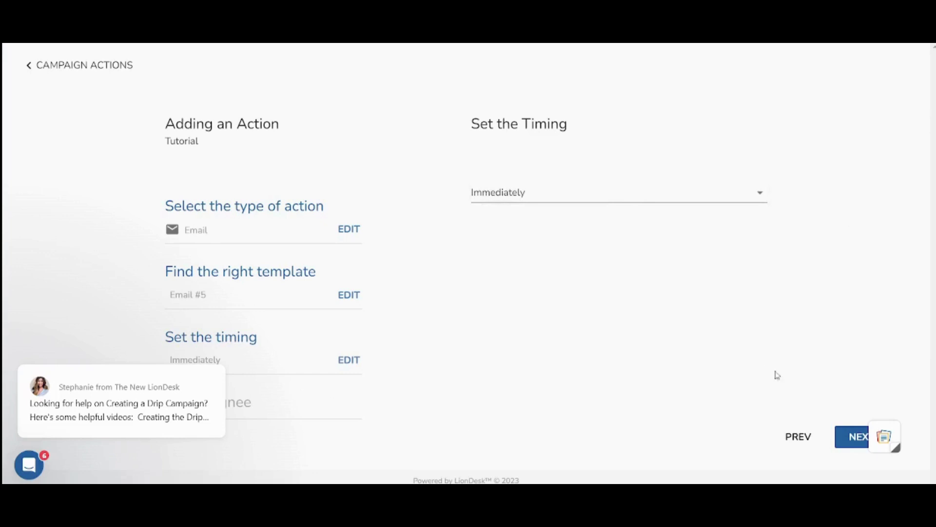
click(850, 437)
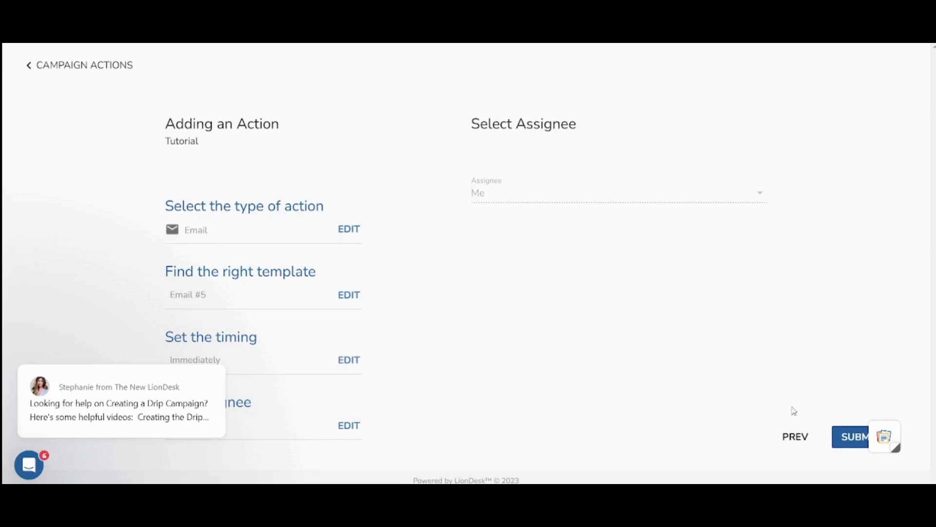
click(846, 437)
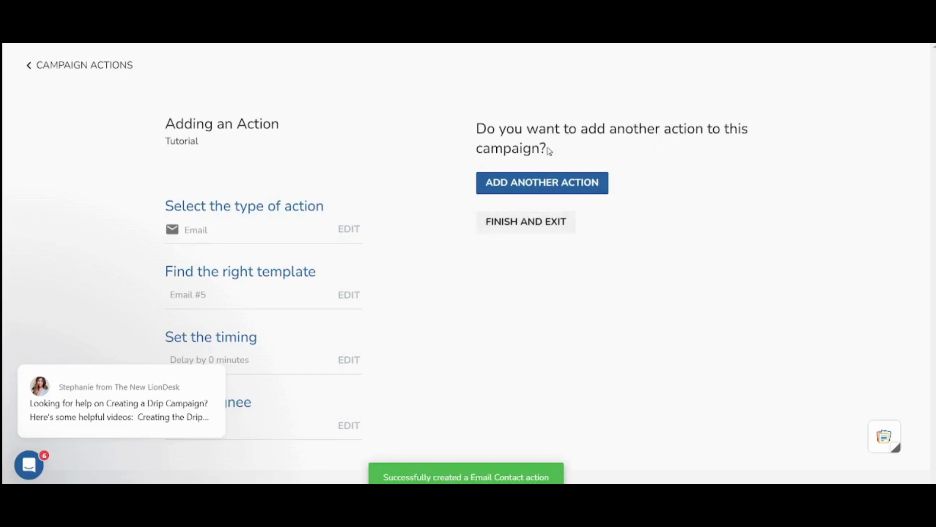
Step: Finish and exit the Tutorial campaign, then move to the Videos section
click(520, 224)
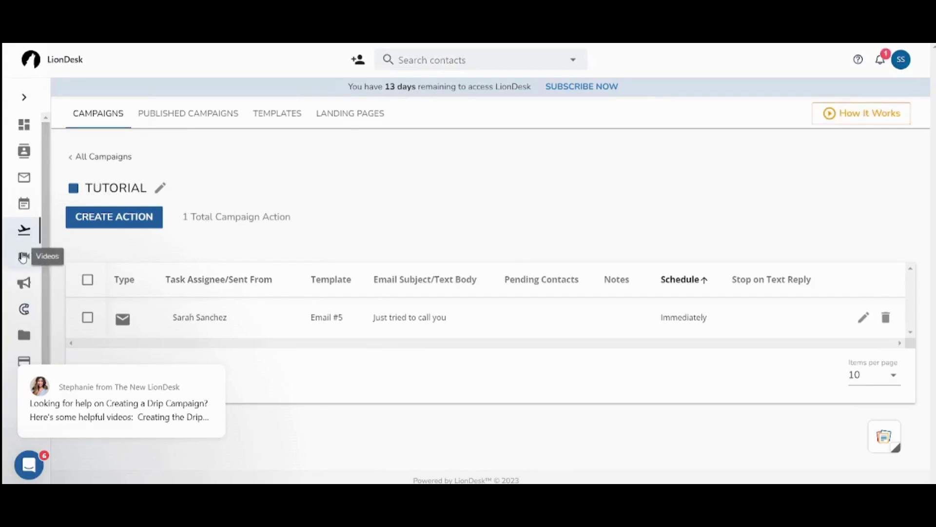
click(24, 257)
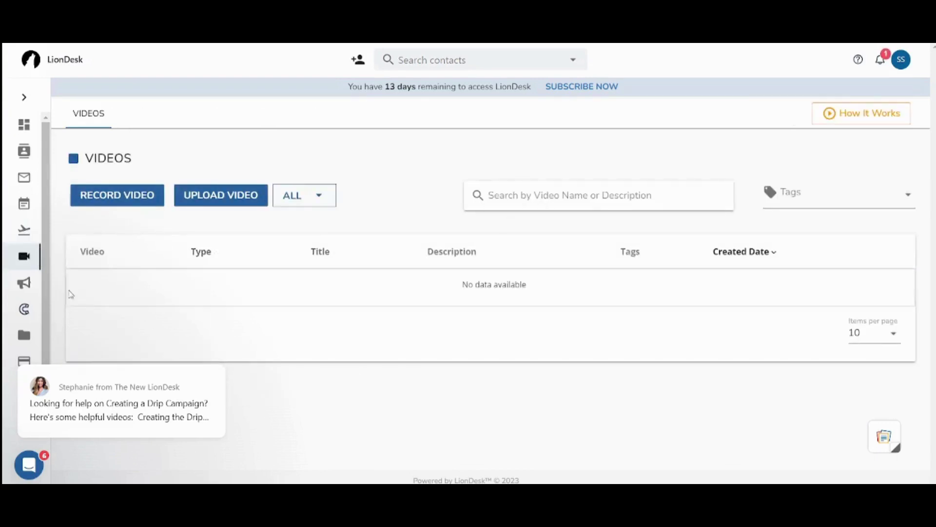
Step: Browse the marketing tools and dismiss the Landing Pages subscription offer
click(23, 293)
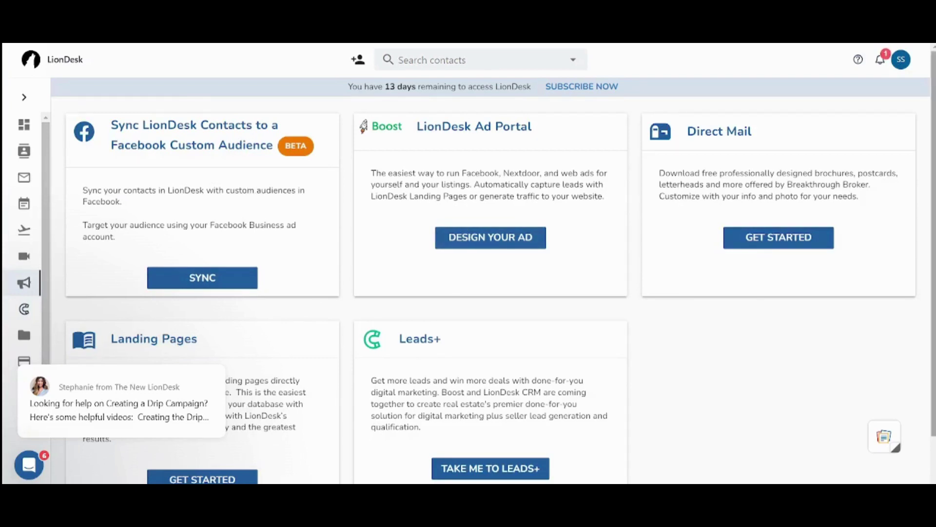
scroll(490, 292, down, 1)
scroll(491, 292, up, 1)
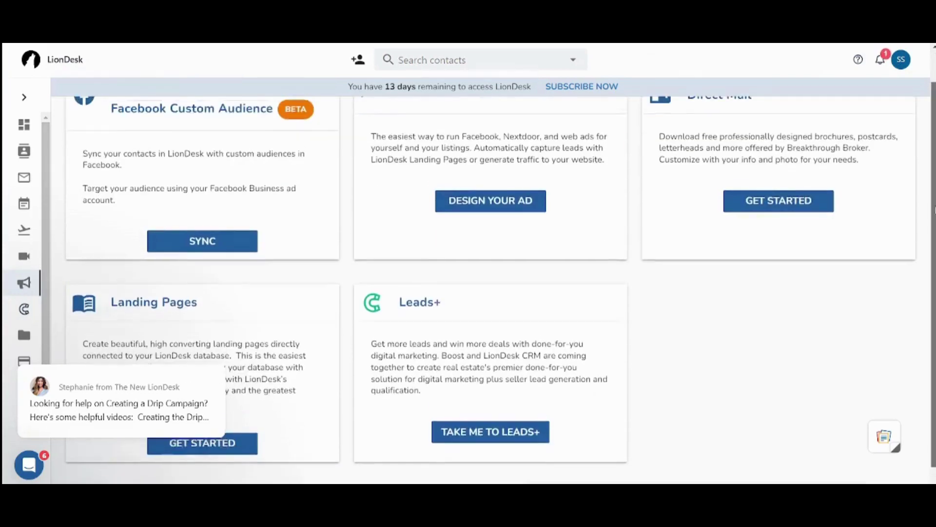
click(249, 444)
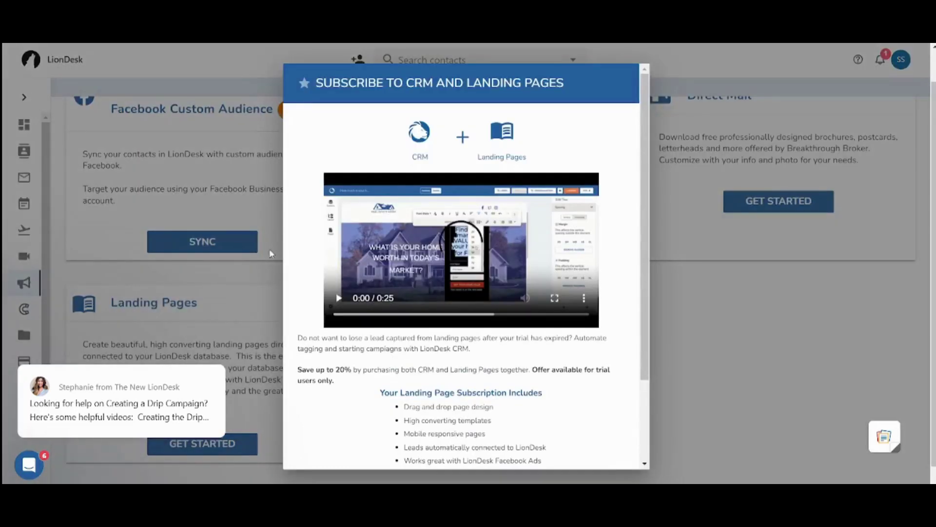
click(752, 321)
scroll(552, 261, down, 1)
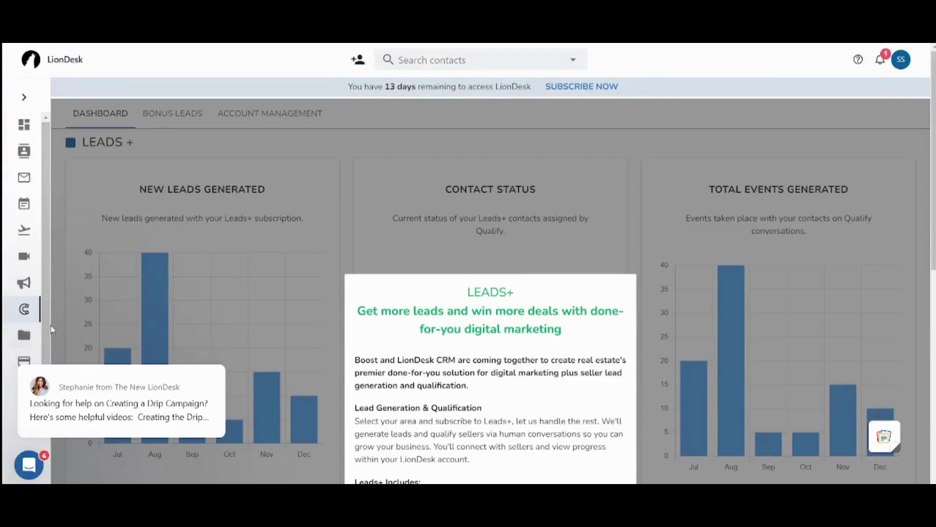
Step: Dismiss the help chat pop-up and view the document storage folders
mouse_move(121, 401)
click(207, 350)
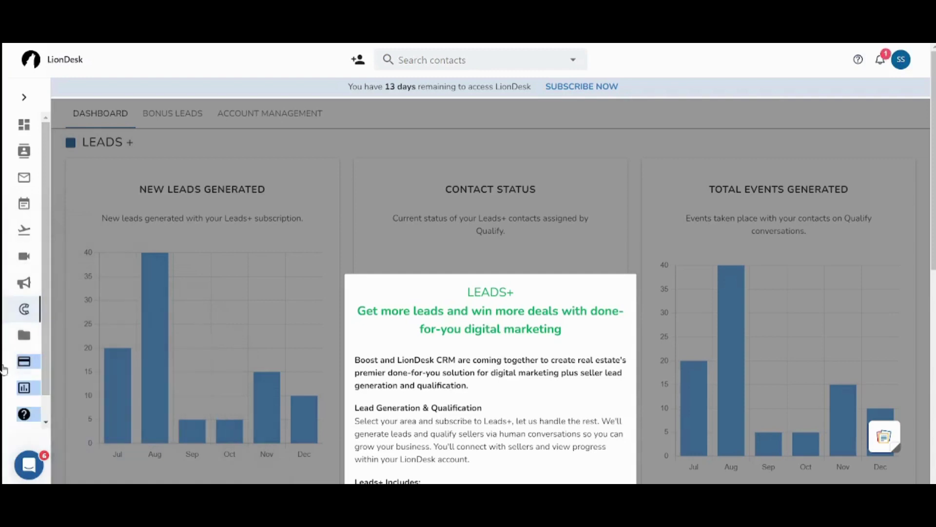
click(22, 336)
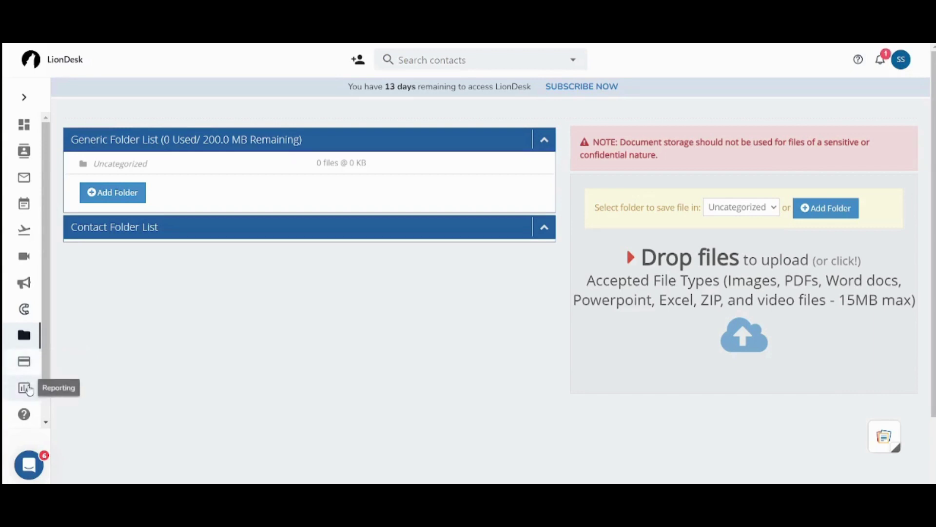
Step: Go to the Activity Report page from the sidebar
click(24, 389)
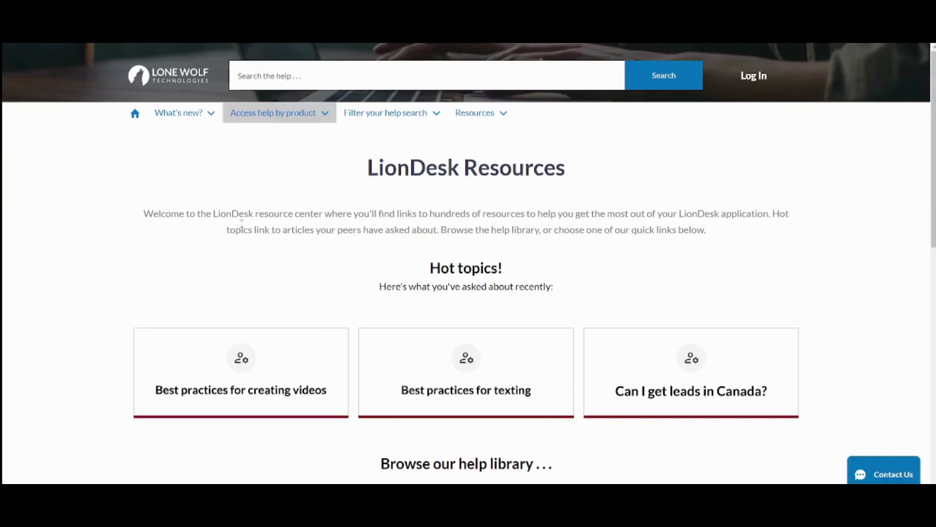
scroll(129, 238, down, 2)
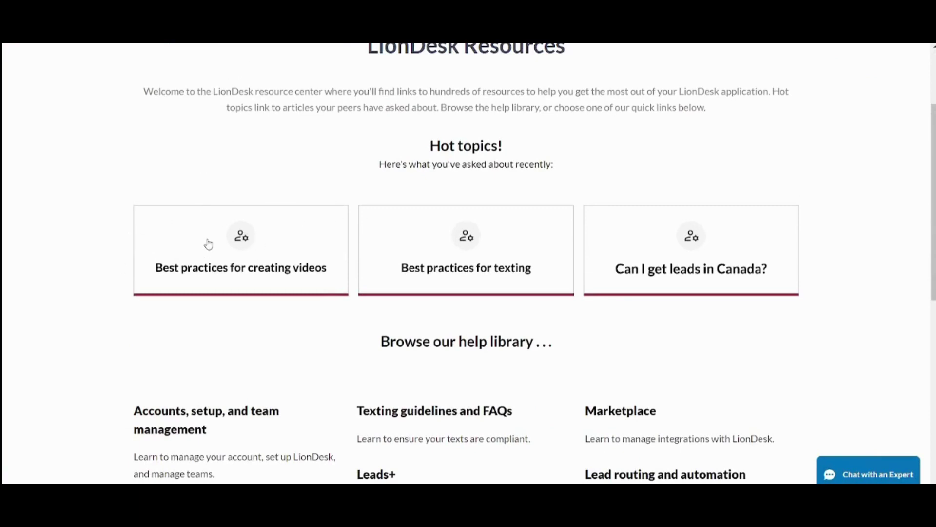
scroll(208, 244, down, 3)
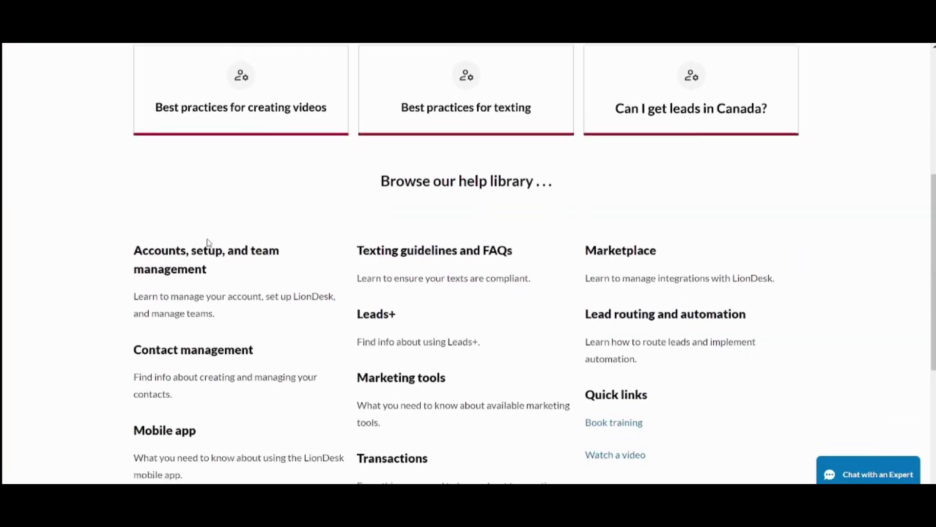
scroll(208, 243, down, 2)
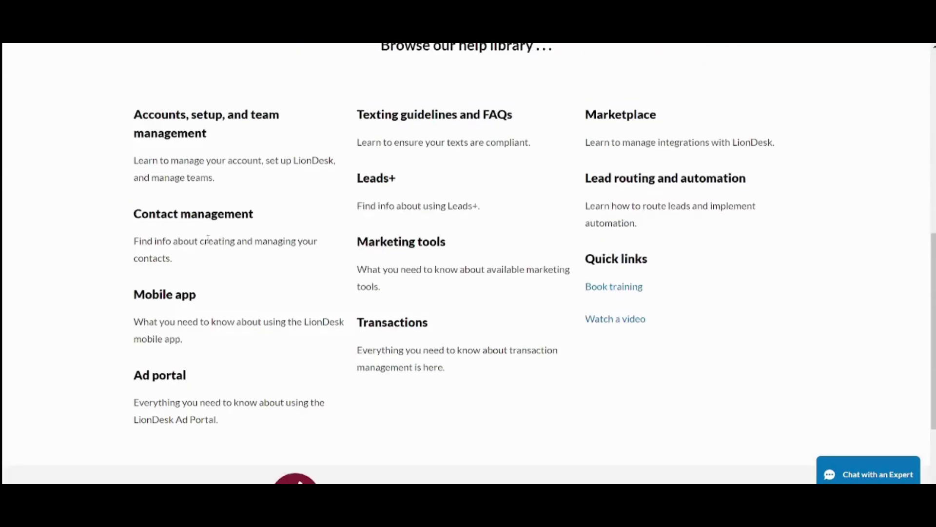
scroll(208, 242, up, 5)
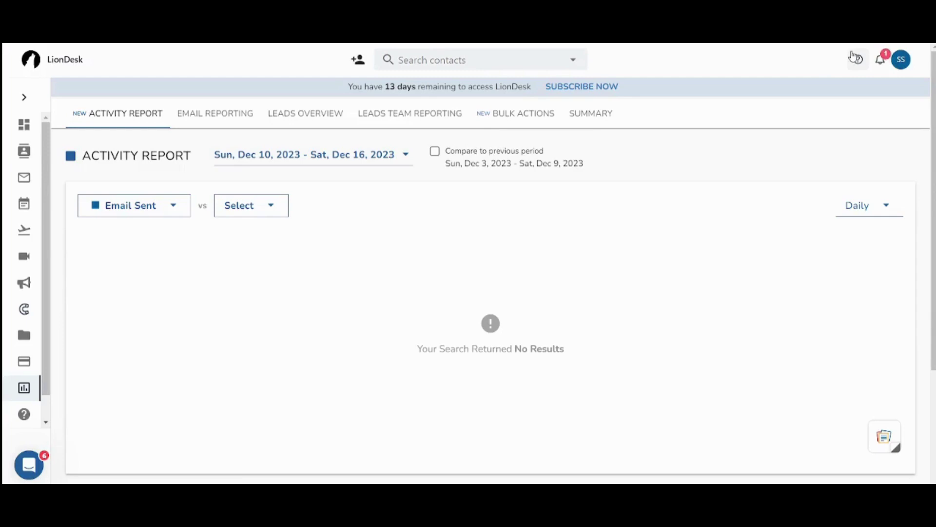
Step: Glance at the What's new announcements, close them, and bring up the SS account menu
click(877, 59)
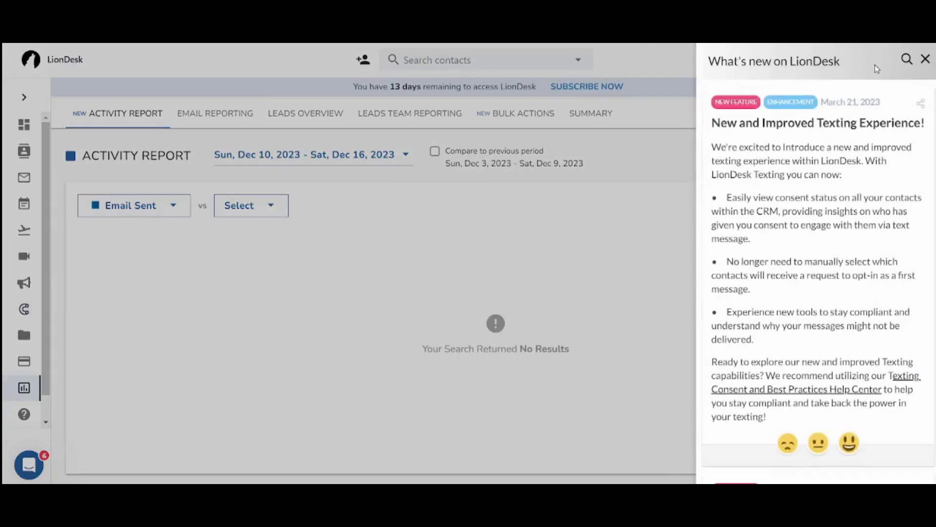
click(660, 65)
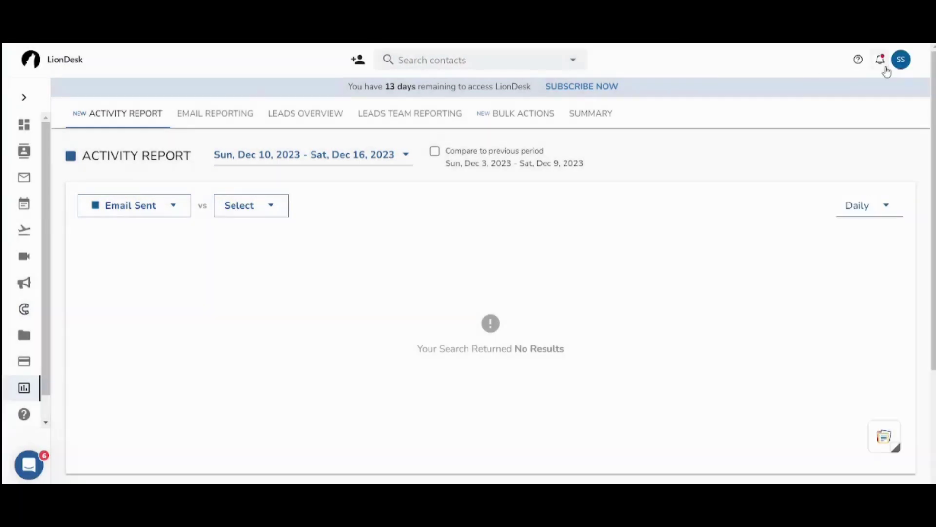
click(900, 62)
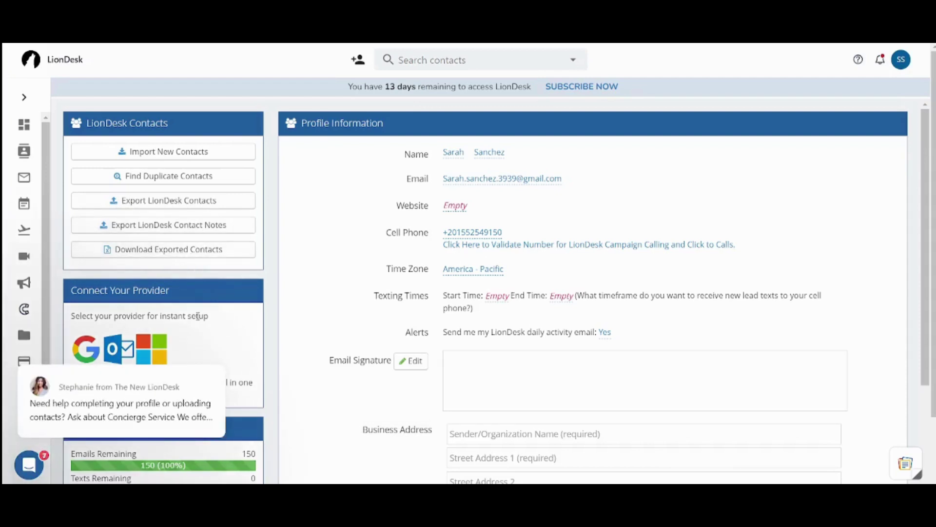
scroll(198, 316, down, 1)
scroll(197, 316, down, 1)
scroll(197, 317, down, 1)
scroll(197, 319, down, 1)
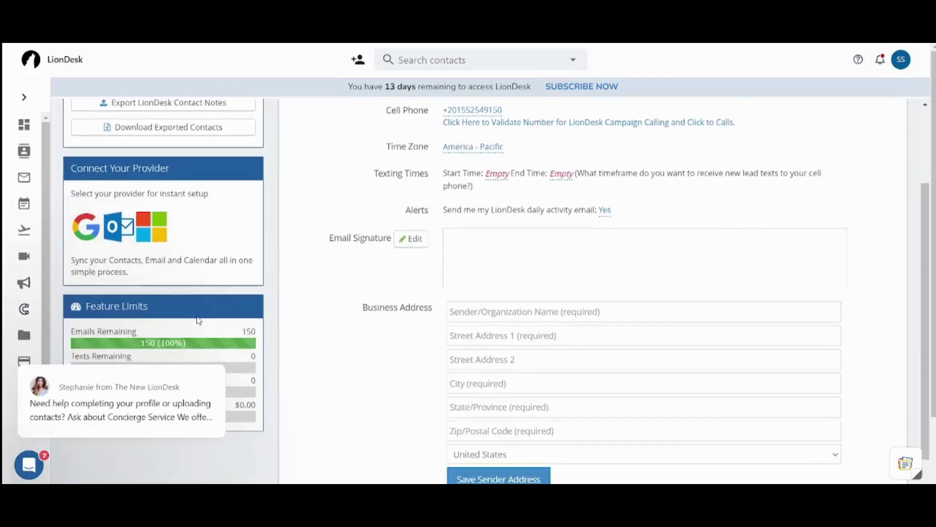
scroll(198, 320, up, 1)
scroll(198, 320, down, 1)
scroll(197, 320, down, 1)
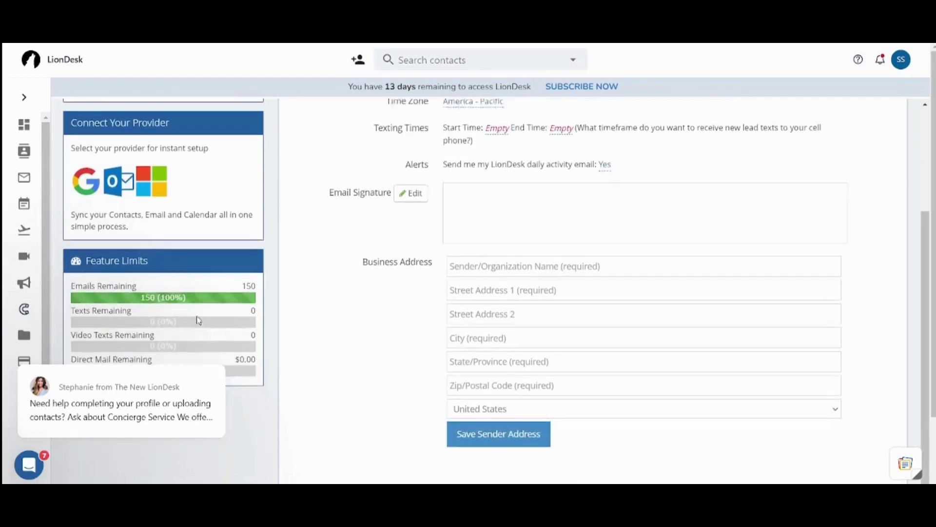
scroll(198, 320, down, 2)
scroll(198, 319, down, 1)
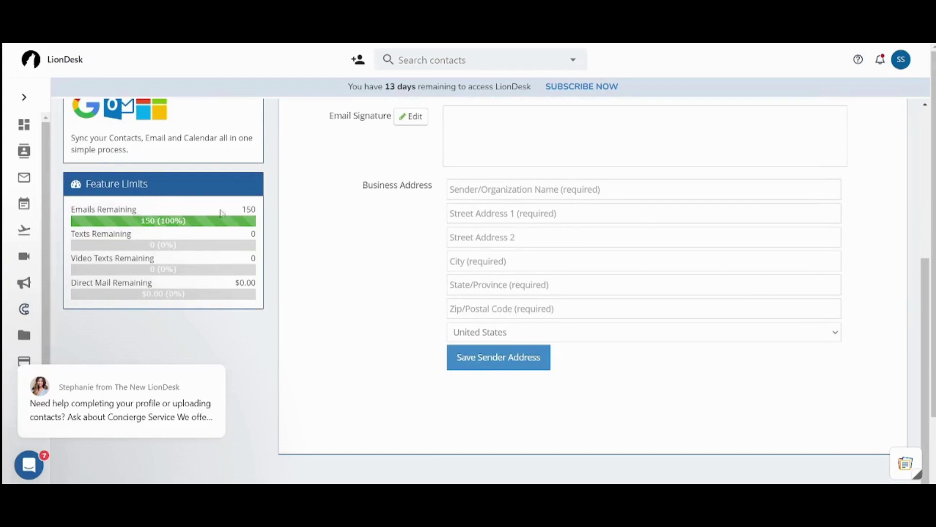
Step: Highlight the Emails Remaining count of 150 in Feature Limits, then reopen the account menu
triple_click(247, 211)
click(268, 211)
triple_click(222, 207)
click(256, 206)
scroll(309, 322, up, 1)
scroll(310, 322, up, 1)
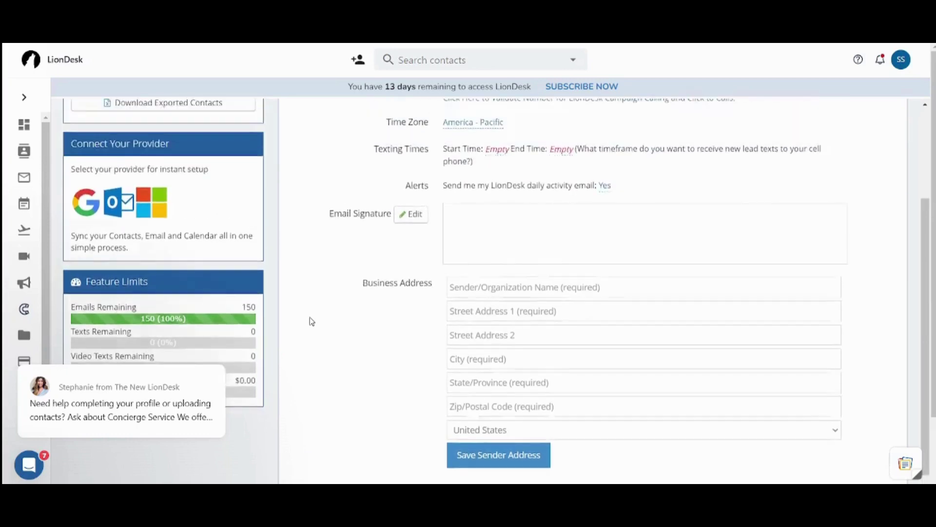
scroll(310, 322, up, 1)
scroll(310, 321, up, 1)
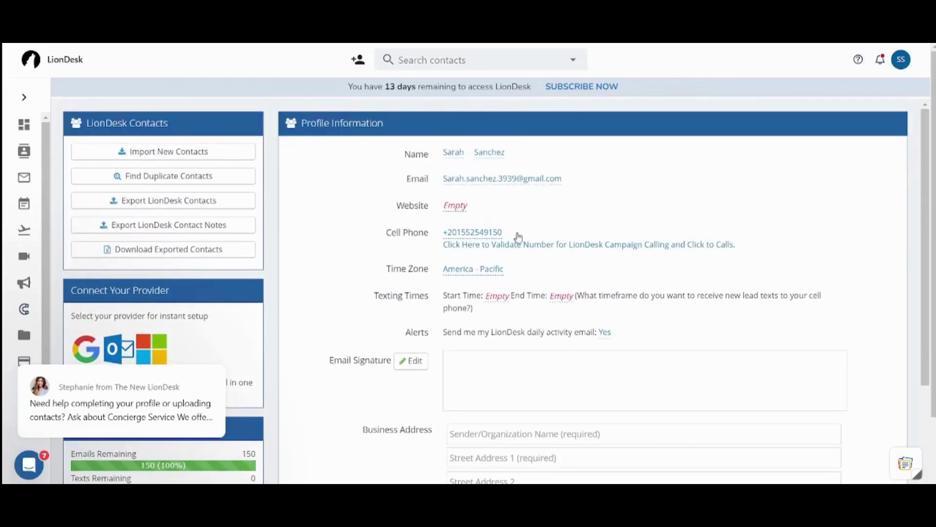
scroll(549, 272, down, 1)
scroll(549, 271, down, 2)
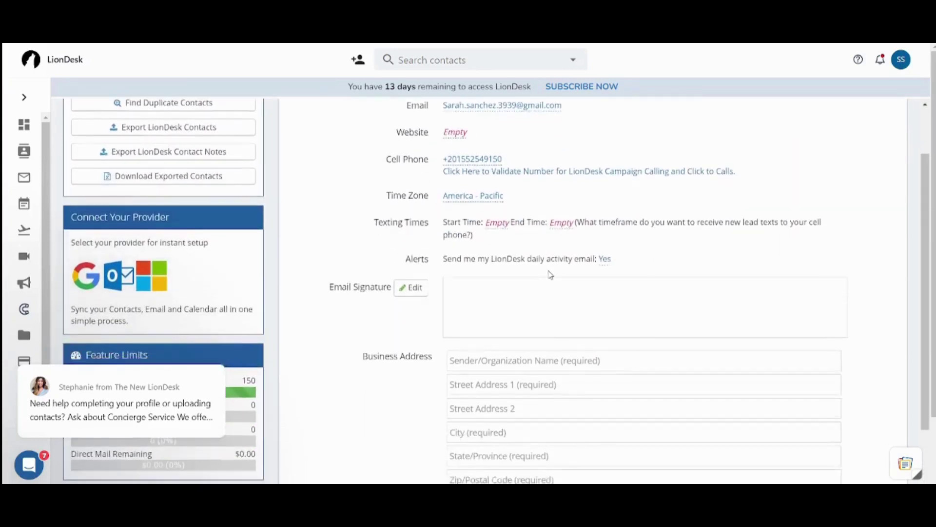
scroll(550, 274, down, 2)
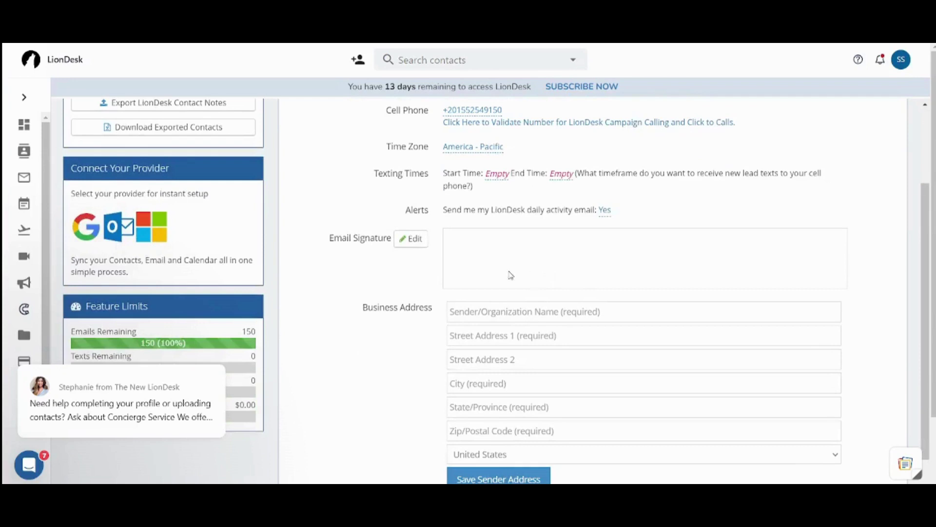
scroll(510, 274, down, 3)
scroll(509, 275, up, 6)
scroll(510, 274, up, 2)
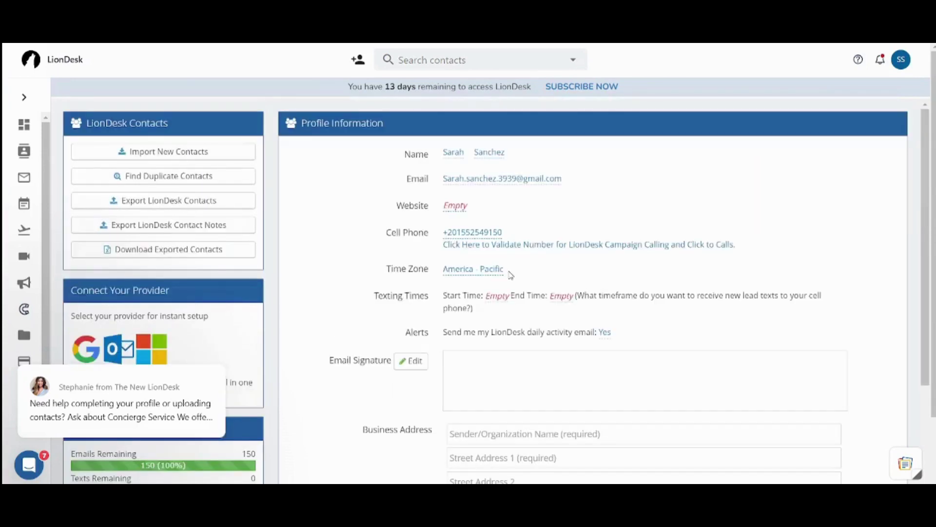
click(900, 60)
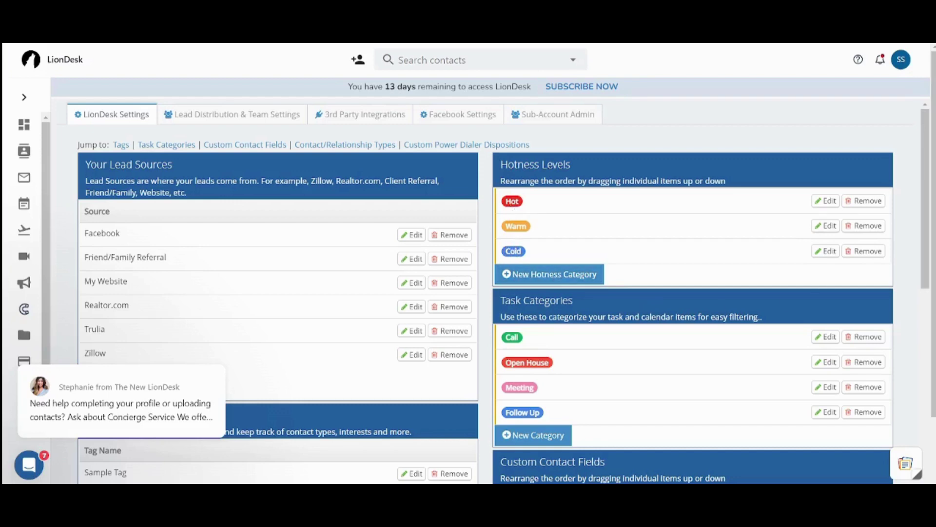
drag(930, 210, 928, 213)
scroll(929, 212, down, 1)
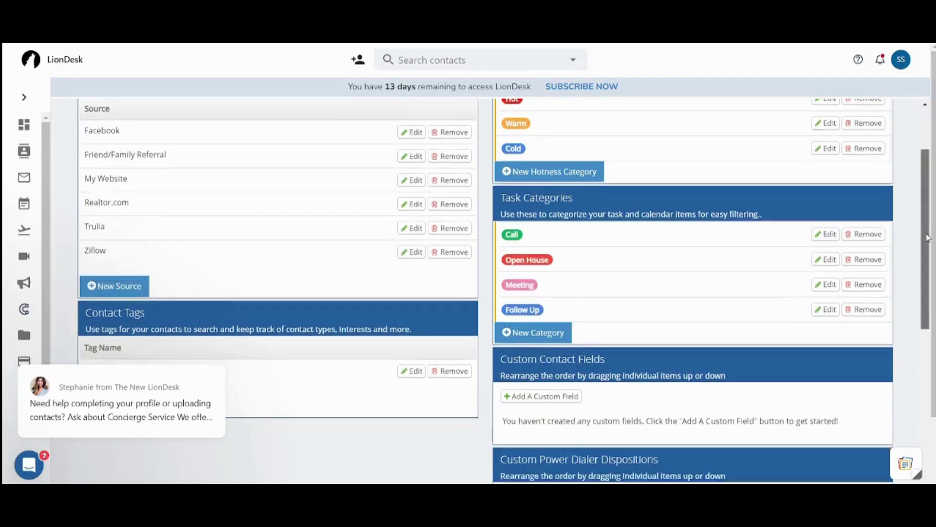
drag(928, 241, 934, 363)
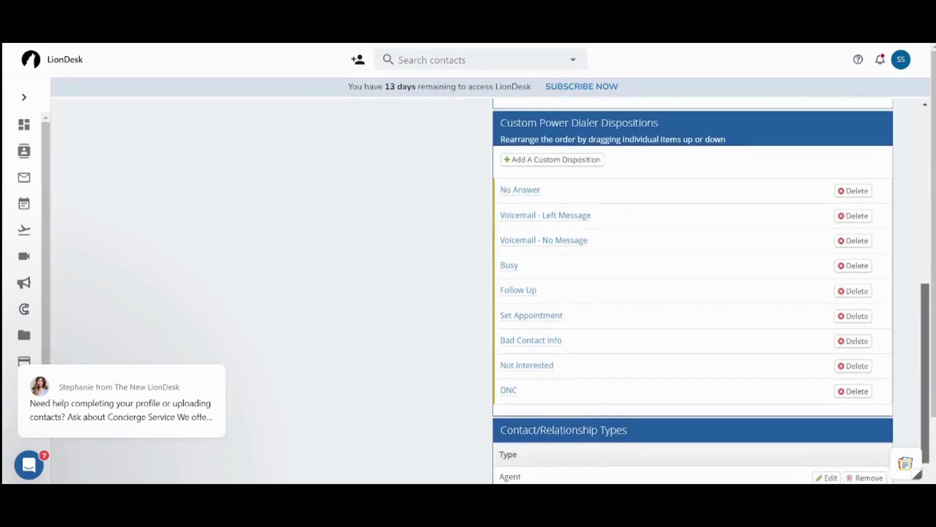
scroll(757, 280, up, 1)
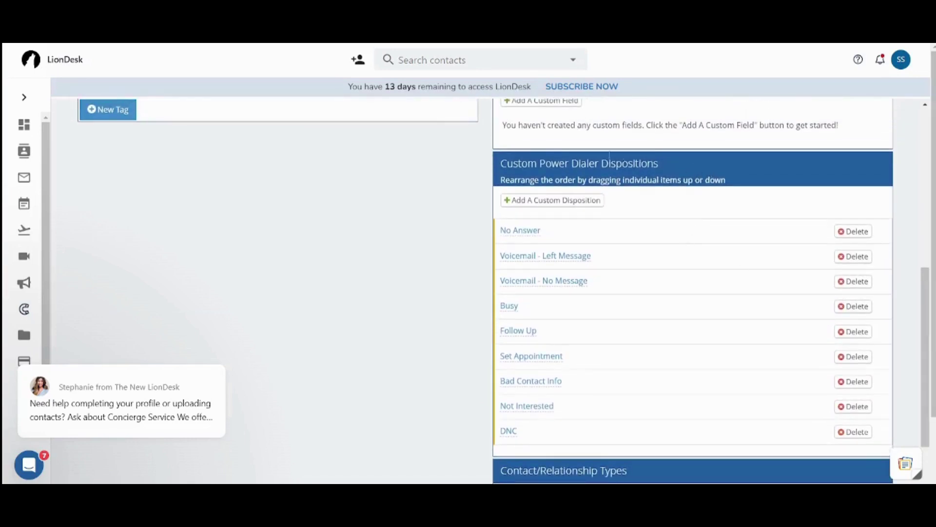
drag(926, 300, 910, 139)
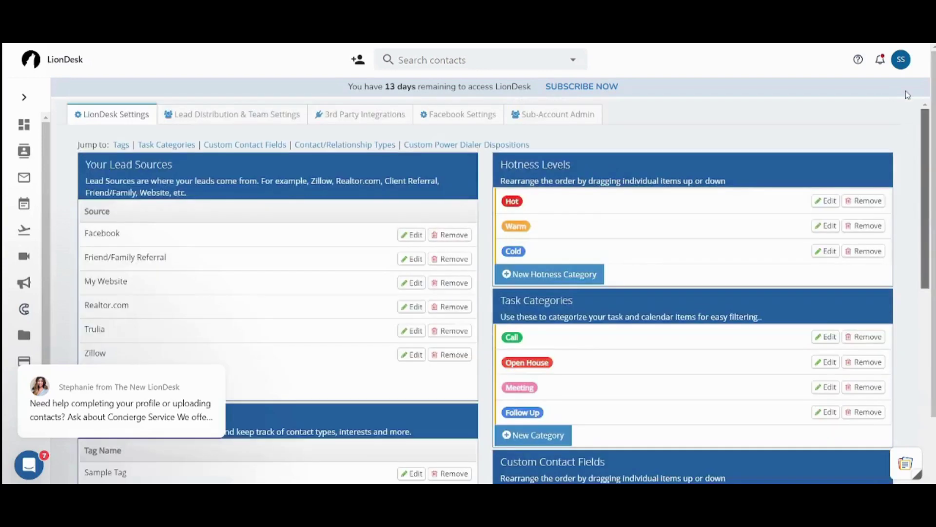
Step: Bring up the account menu from the avatar after reviewing the settings
click(905, 62)
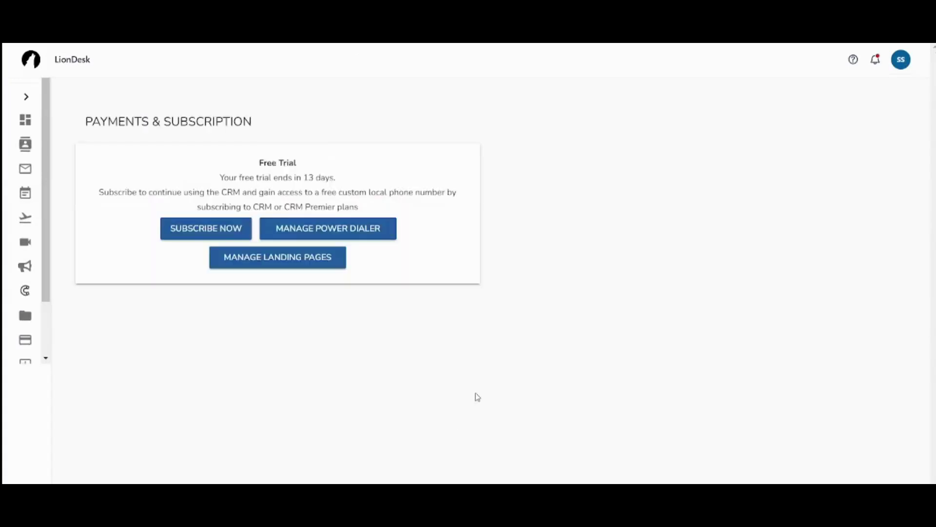
Step: Show the subscription plans via Subscribe Now to compare Free Trial, CRM and CRM Premier
click(211, 232)
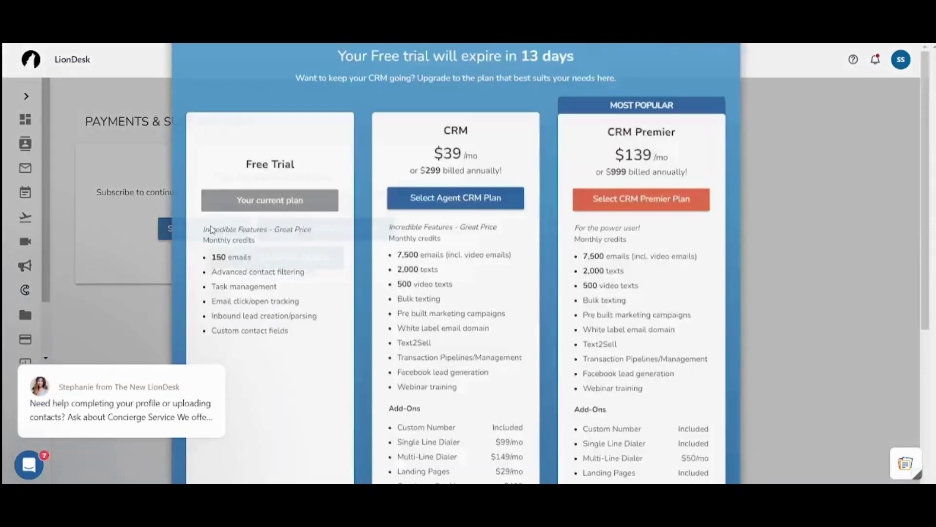
scroll(499, 213, down, 1)
scroll(499, 213, down, 1)
scroll(499, 211, down, 1)
scroll(499, 210, down, 1)
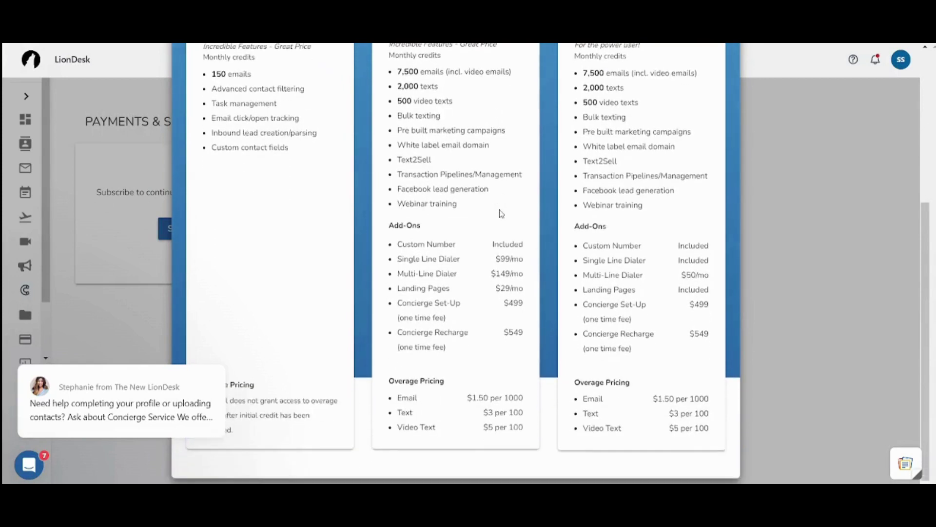
scroll(500, 212, up, 1)
scroll(500, 213, up, 1)
scroll(499, 212, up, 1)
scroll(500, 213, up, 1)
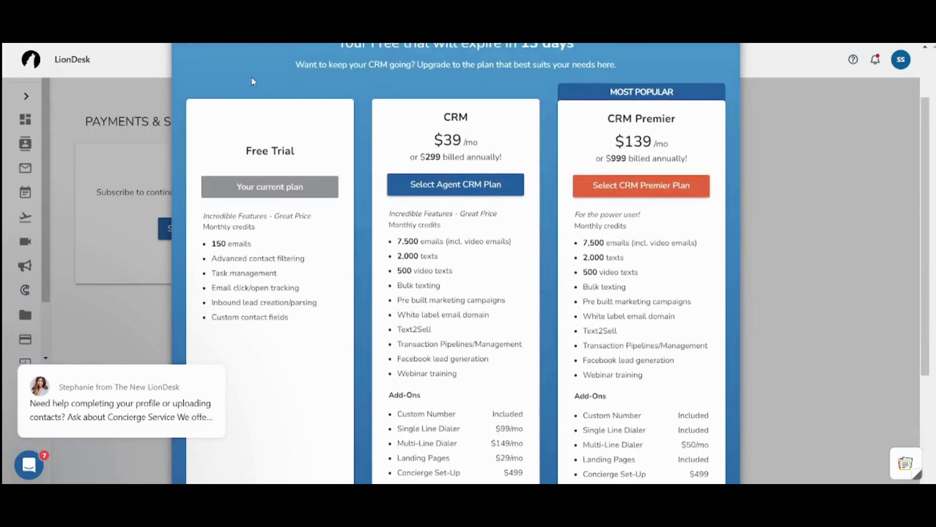
scroll(252, 77, up, 2)
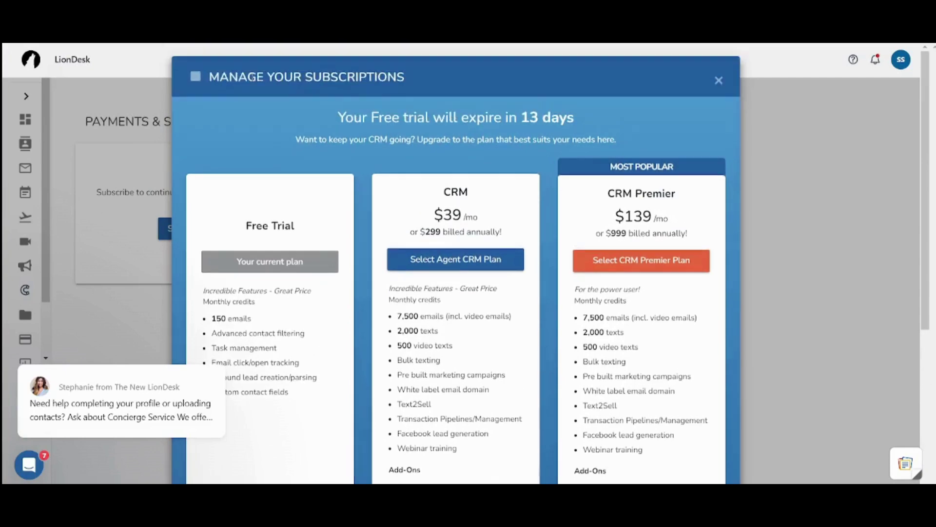
Step: Close the Manage Your Subscriptions modal to return to Payments & Subscription
click(719, 80)
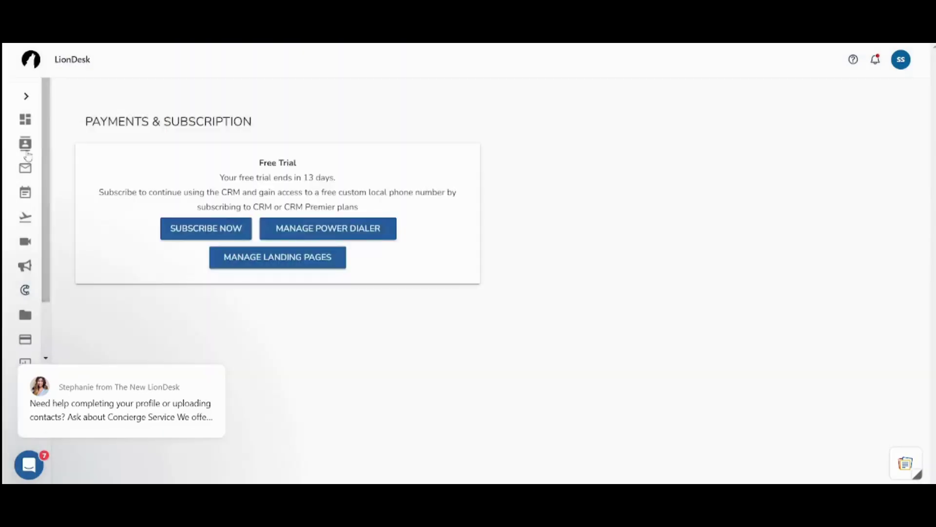